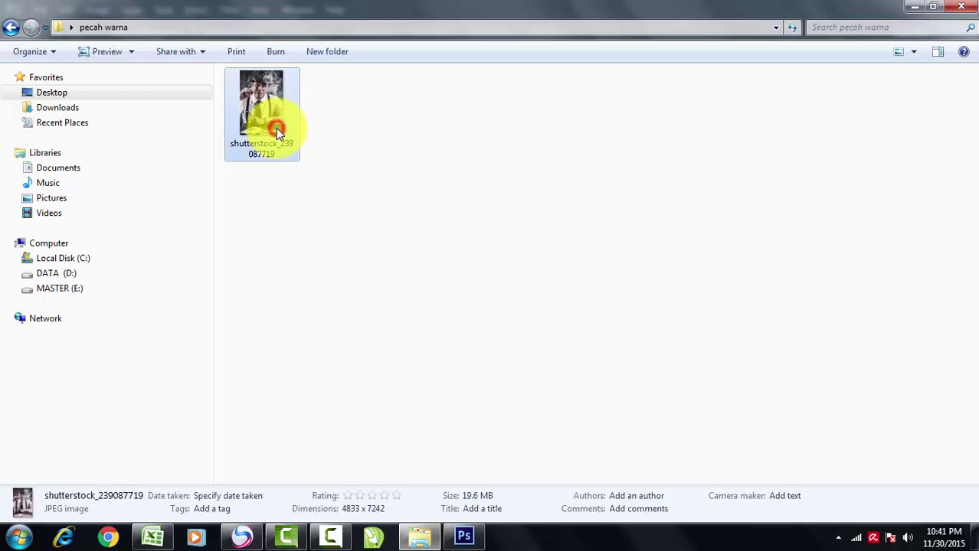
Open the shutterstock_239087719 image from the pecah warna folder in Photoshop
{"action": "left_click", "coordinate": [349, 145]}
{"action": "left_click", "coordinate": [258, 115]}
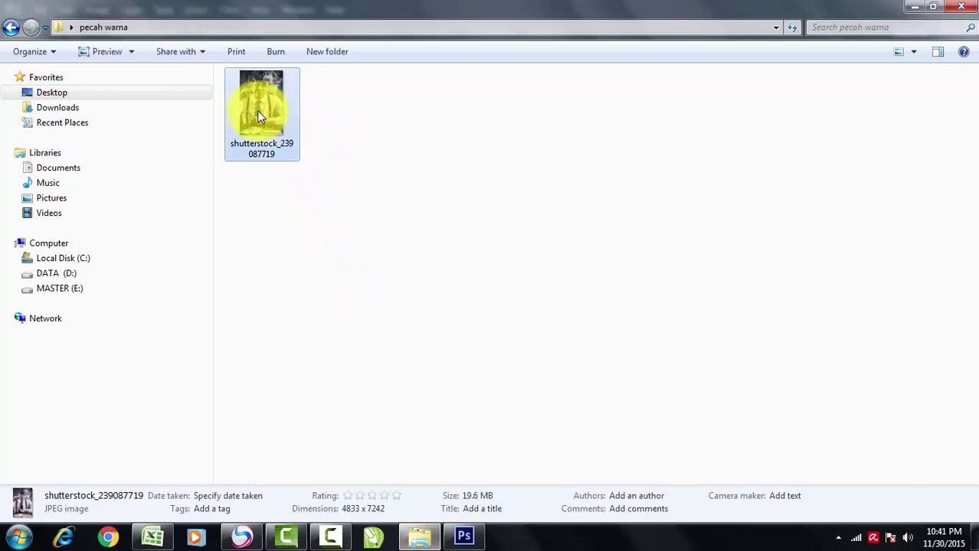
{"action": "left_click_drag", "start_coordinate": [261, 107], "coordinate": [417, 293]}
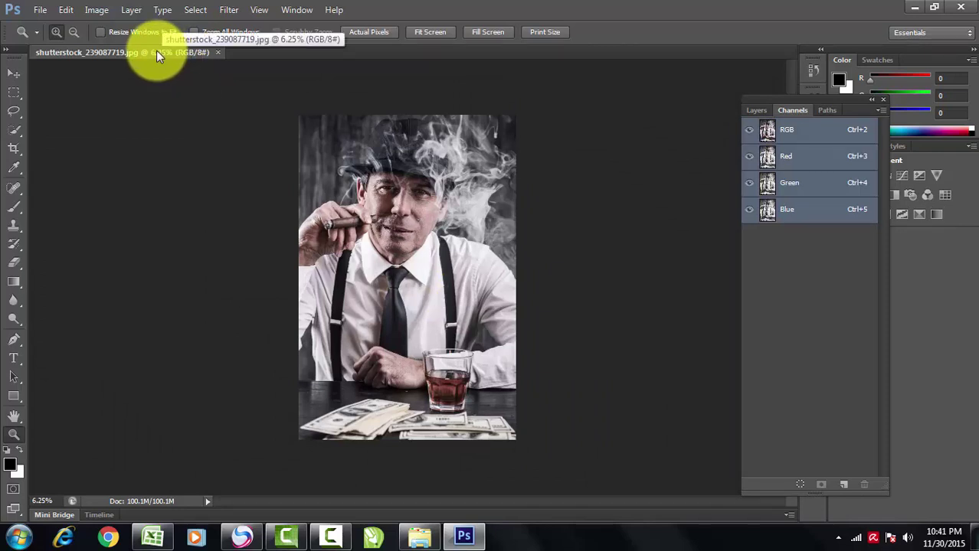
Create a new 29 × 42 cm document at 300 pixels/inch, RGB Color, 8 bit, with transparent background contents
{"action": "left_click", "coordinate": [41, 10]}
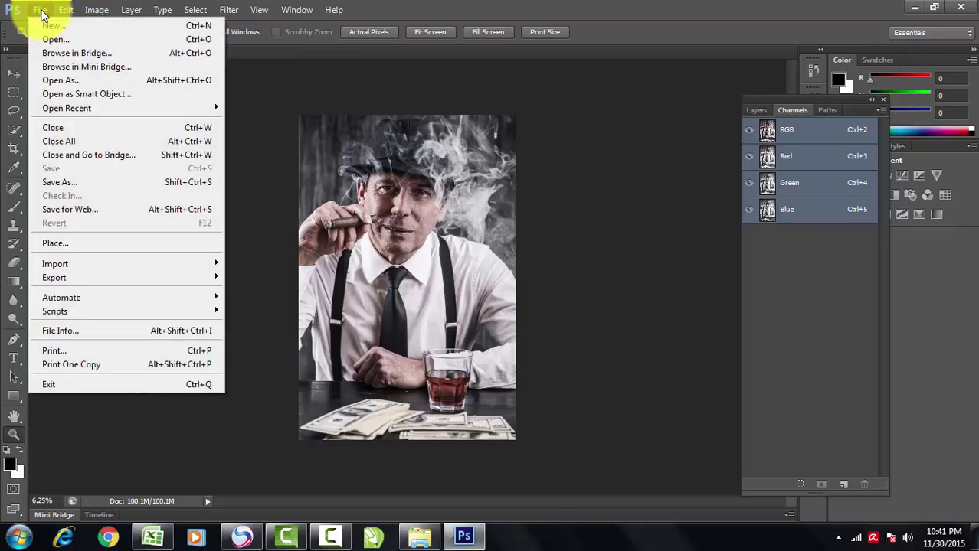
{"action": "left_click", "coordinate": [46, 25]}
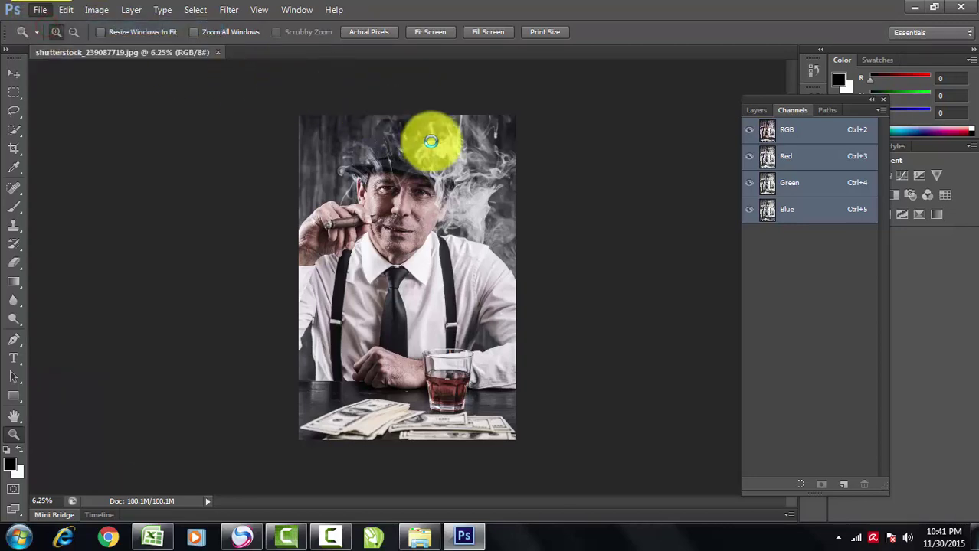
{"action": "left_click", "coordinate": [455, 183]}
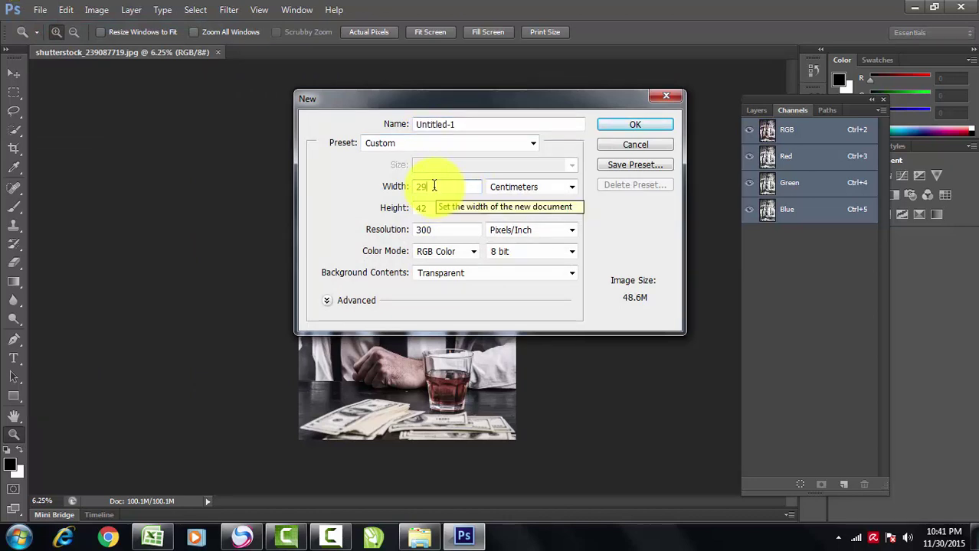
{"action": "left_click", "coordinate": [527, 187]}
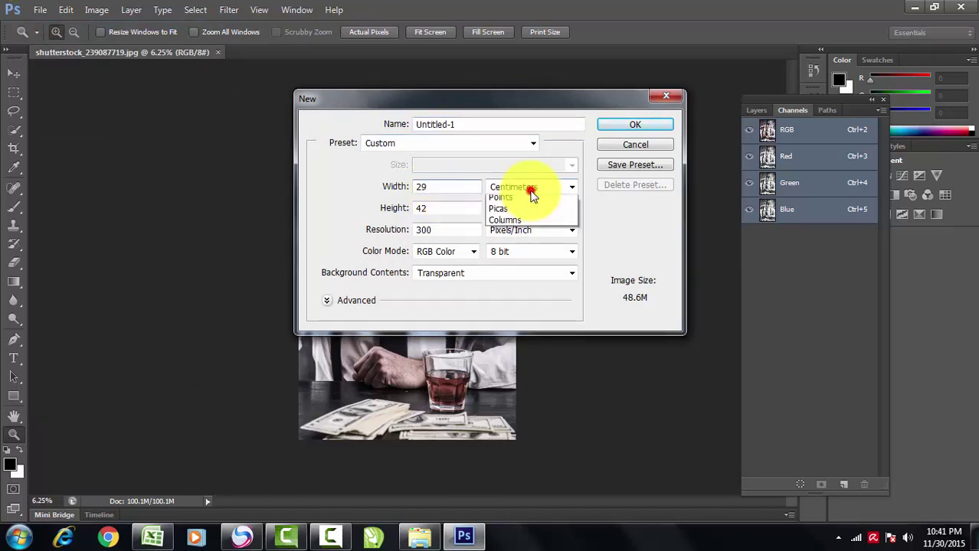
{"action": "left_click", "coordinate": [531, 192]}
{"action": "left_click", "coordinate": [528, 208]}
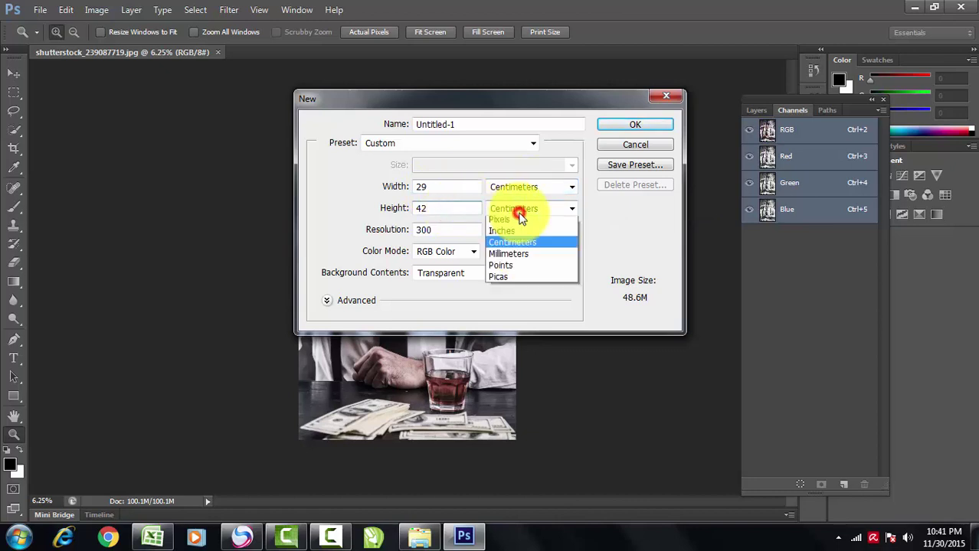
{"action": "left_click", "coordinate": [513, 239]}
{"action": "left_click", "coordinate": [445, 232]}
{"action": "left_click", "coordinate": [509, 230]}
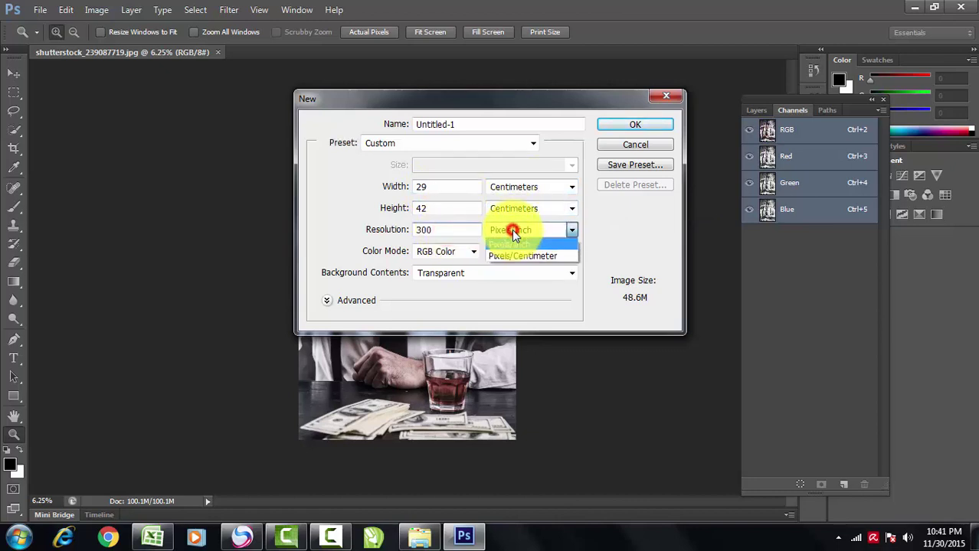
{"action": "left_click", "coordinate": [513, 232]}
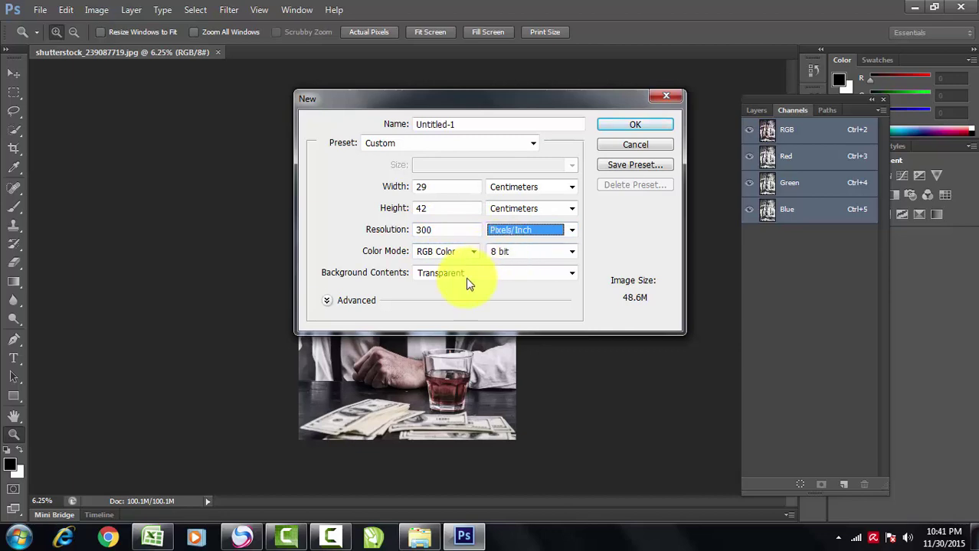
{"action": "left_click", "coordinate": [640, 124]}
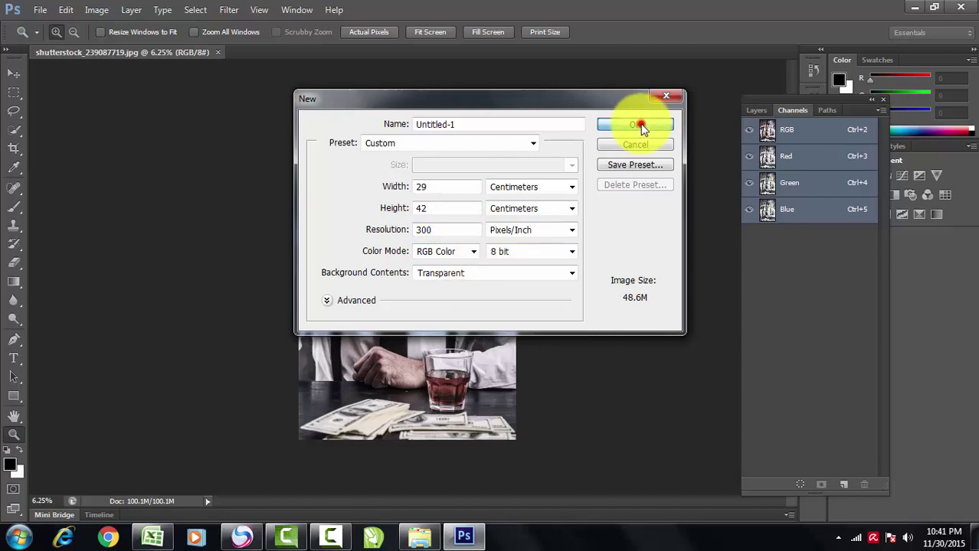
Copy the shutterstock photo into the new document with the Move tool and close the original photo file
{"action": "left_click", "coordinate": [167, 52]}
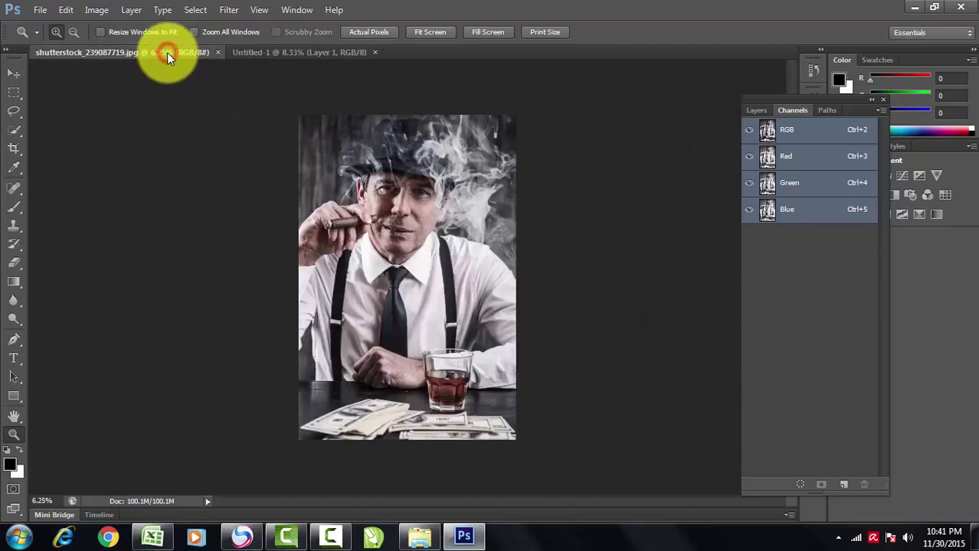
{"action": "left_click", "coordinate": [15, 74]}
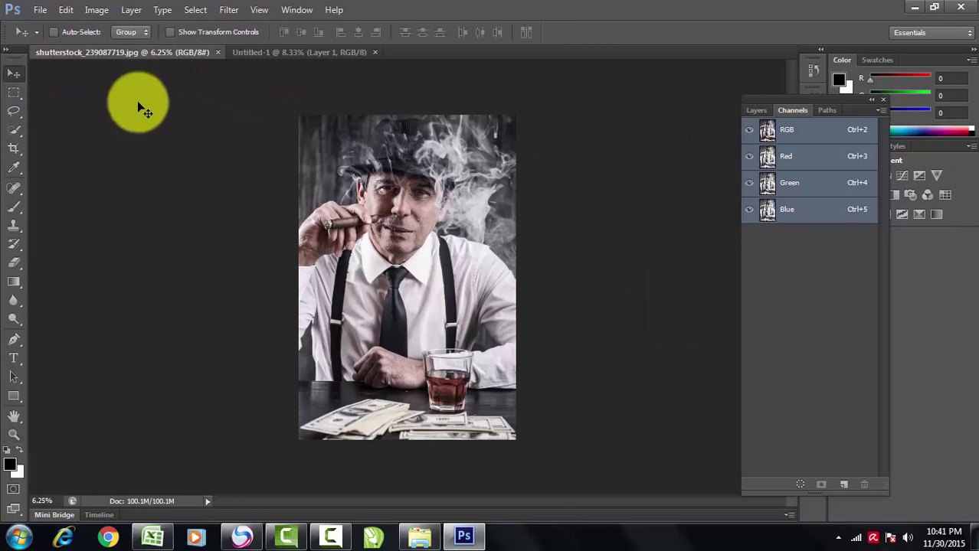
{"action": "left_click_drag", "start_coordinate": [391, 216], "coordinate": [389, 258]}
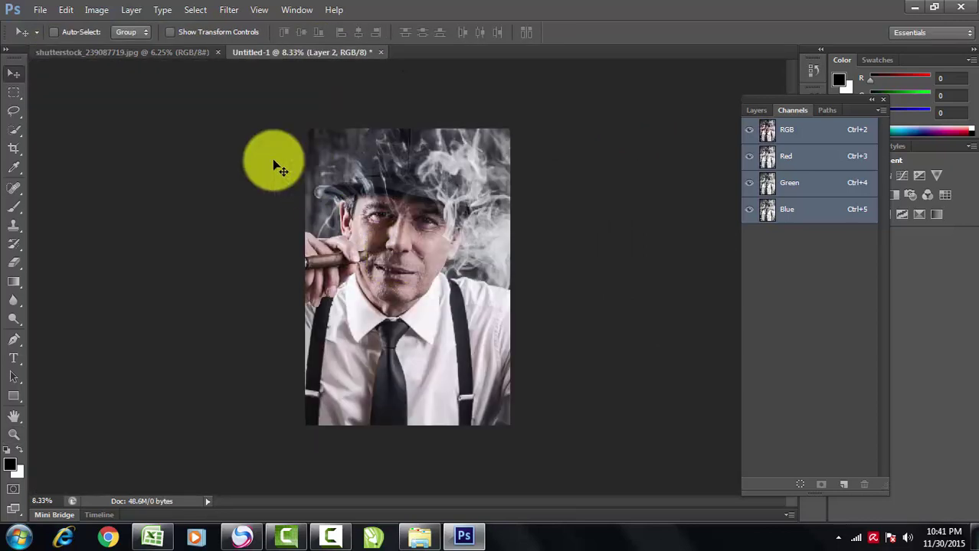
{"action": "left_click", "coordinate": [164, 52]}
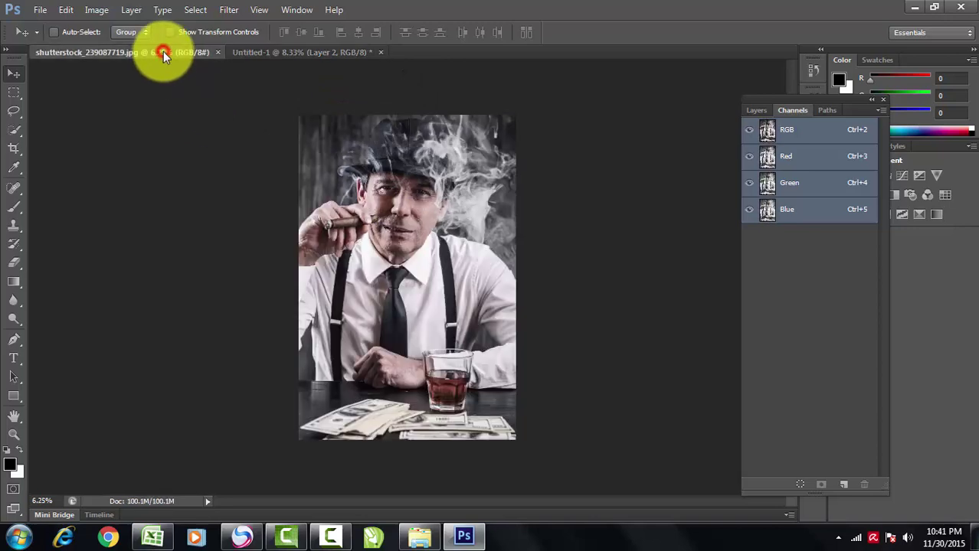
{"action": "left_click", "coordinate": [217, 53]}
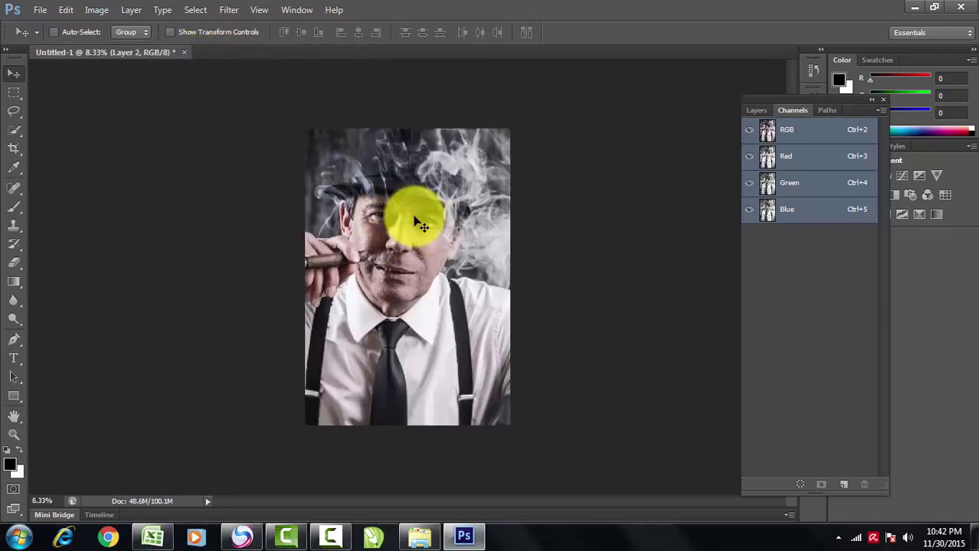
Scale the photo layer proportionally to about 71% and position it to fill the canvas
{"action": "left_click_drag", "start_coordinate": [350, 144], "coordinate": [420, 212]}
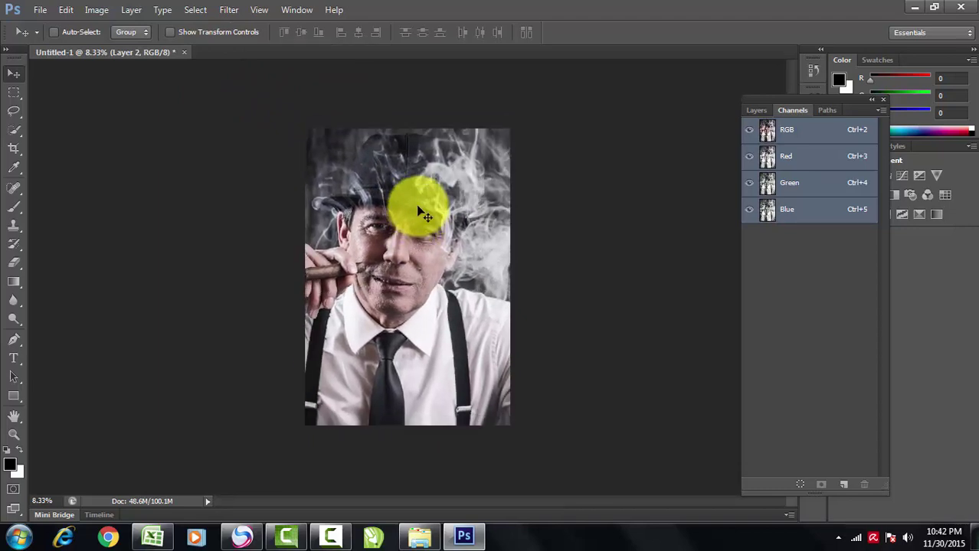
{"action": "key", "text": "ctrl+t"}
{"action": "left_click_drag", "start_coordinate": [553, 124], "coordinate": [452, 164]}
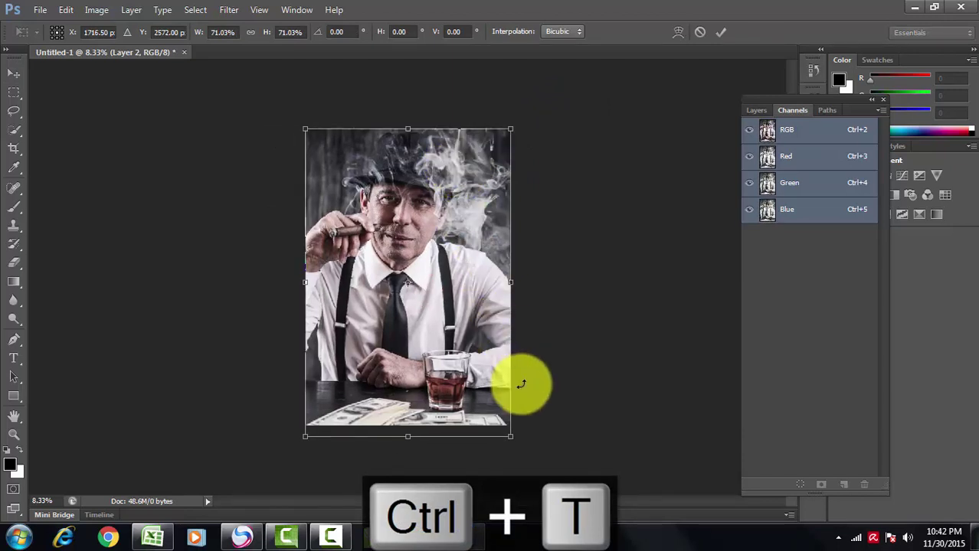
{"action": "left_click_drag", "start_coordinate": [460, 201], "coordinate": [461, 199]}
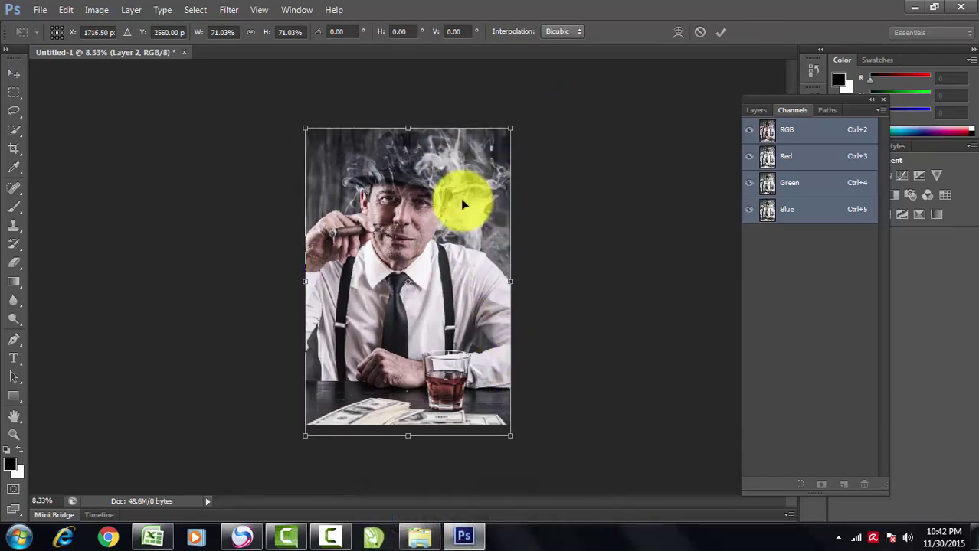
{"action": "left_click", "coordinate": [720, 32]}
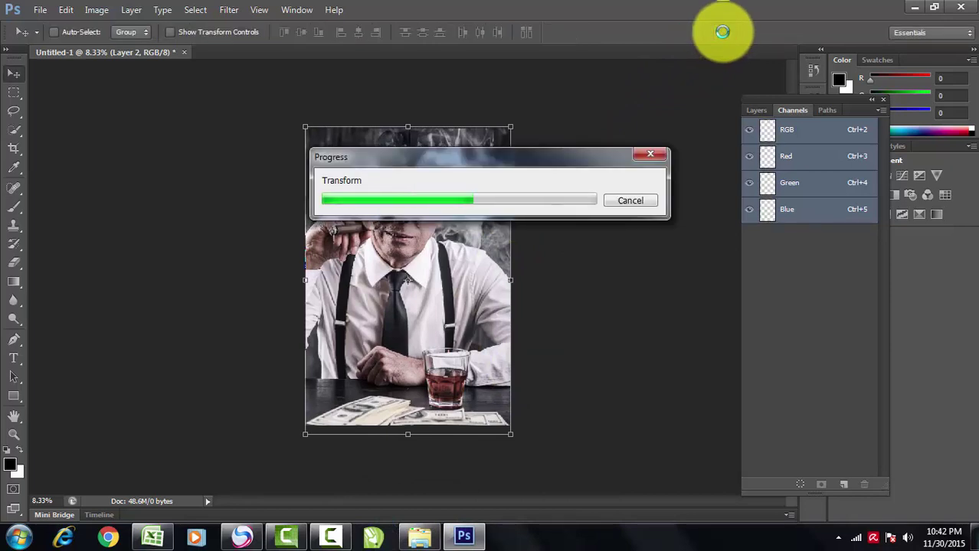
Float the document in its own window, duplicate the image, and separate the copy into a second window
{"action": "left_click_drag", "start_coordinate": [125, 52], "coordinate": [120, 97]}
{"action": "right_click", "coordinate": [120, 97]}
{"action": "left_click", "coordinate": [147, 102]}
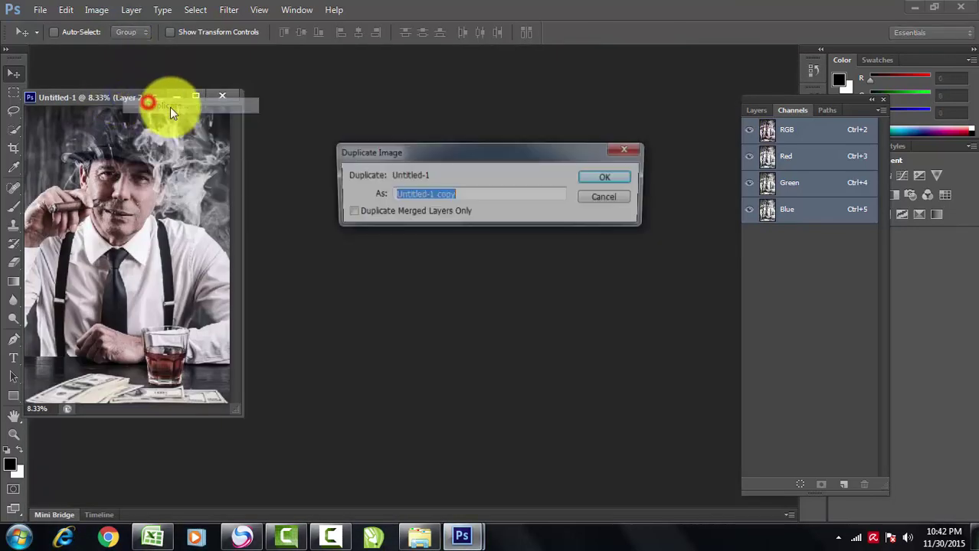
{"action": "left_click", "coordinate": [609, 177]}
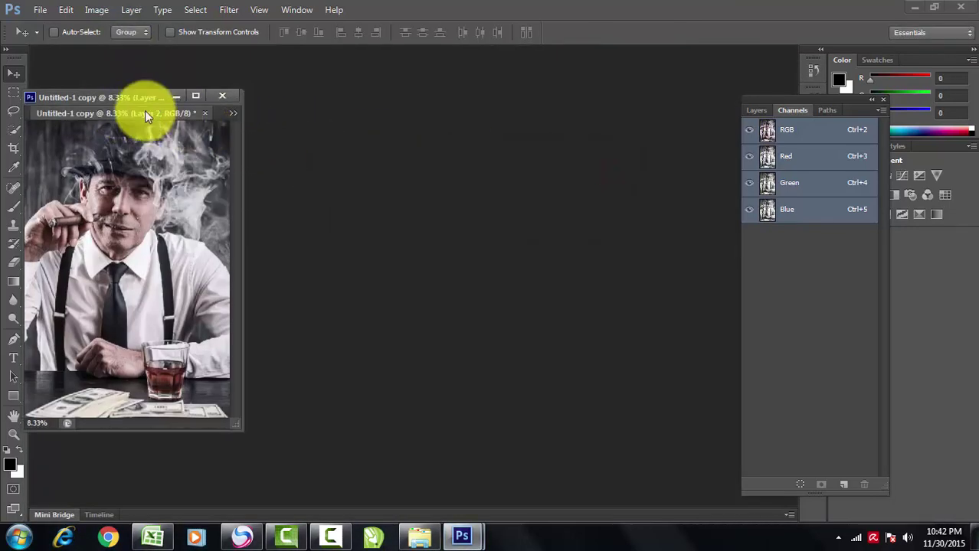
{"action": "left_click_drag", "start_coordinate": [144, 110], "coordinate": [503, 132]}
Fit both the duplicate and the original image to the screen so they can be compared side by side
{"action": "key", "text": "z"}
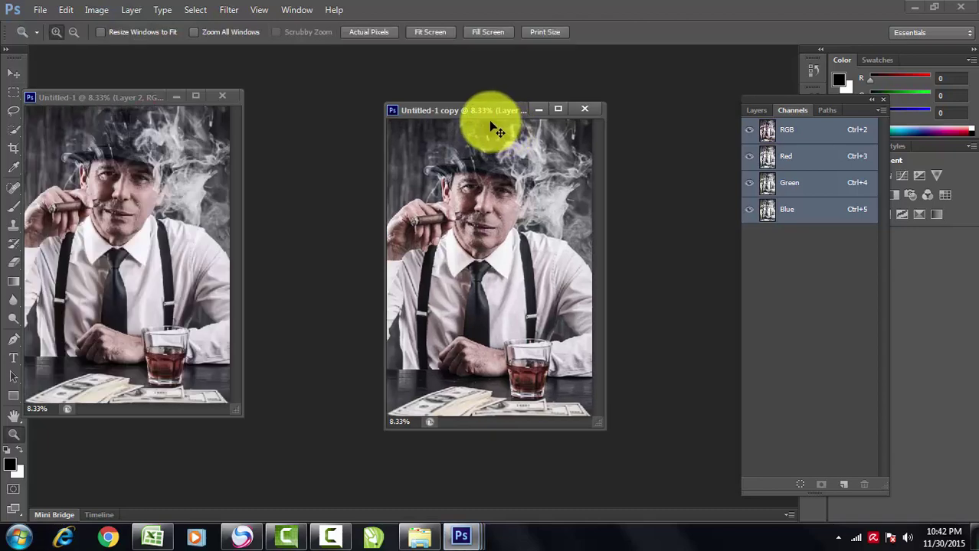
{"action": "left_click", "coordinate": [430, 31]}
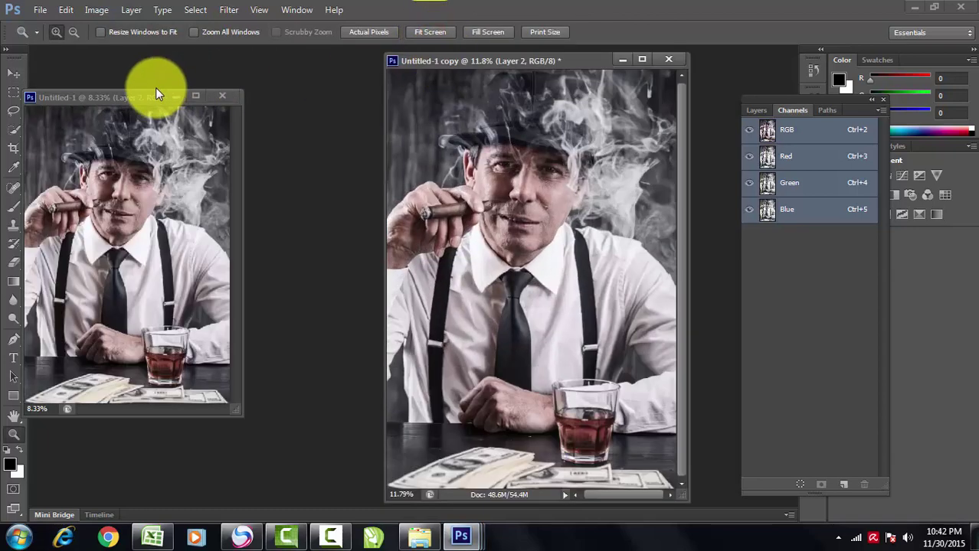
{"action": "left_click", "coordinate": [146, 96]}
{"action": "left_click", "coordinate": [418, 31]}
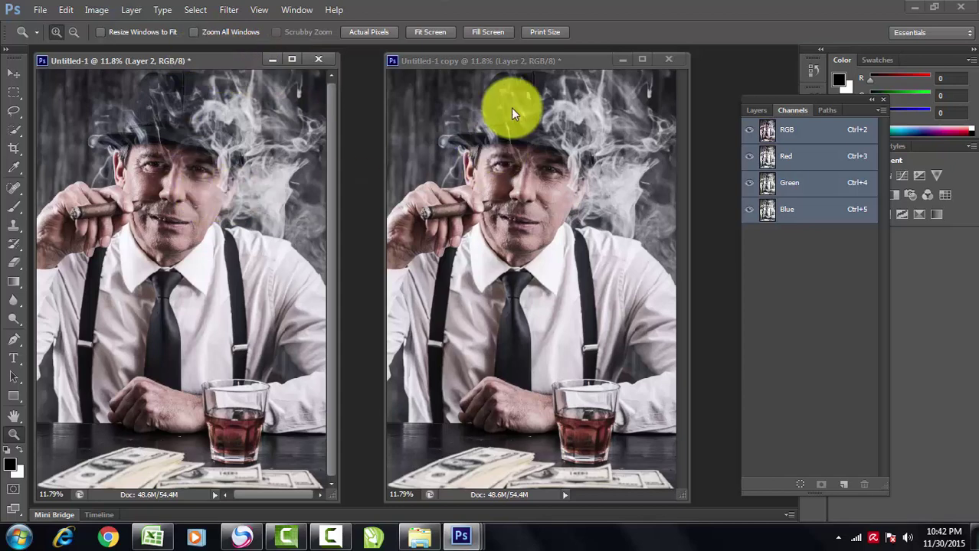
Save the duplicate image as 1 in Photoshop PSD format in the pecah warna folder
{"action": "left_click", "coordinate": [523, 58]}
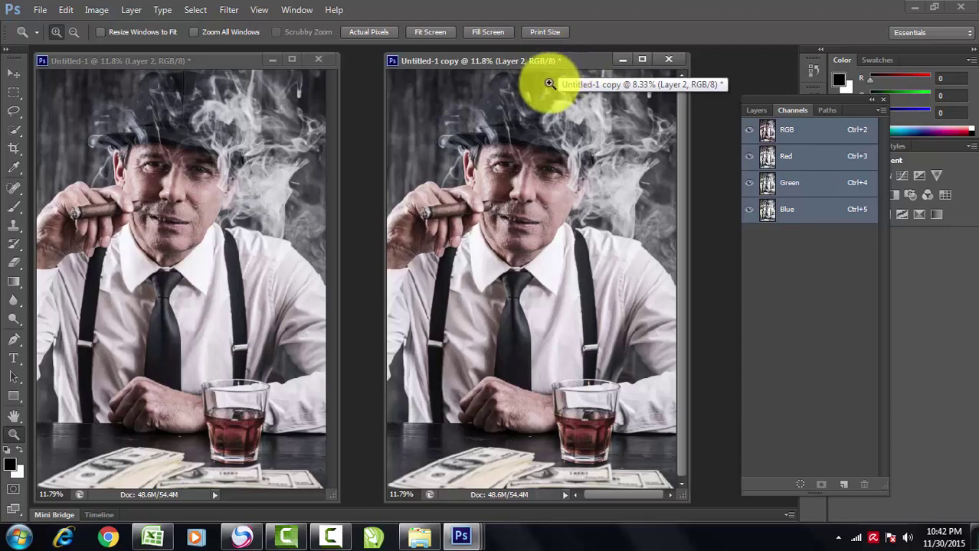
{"action": "key", "text": "ctrl+s"}
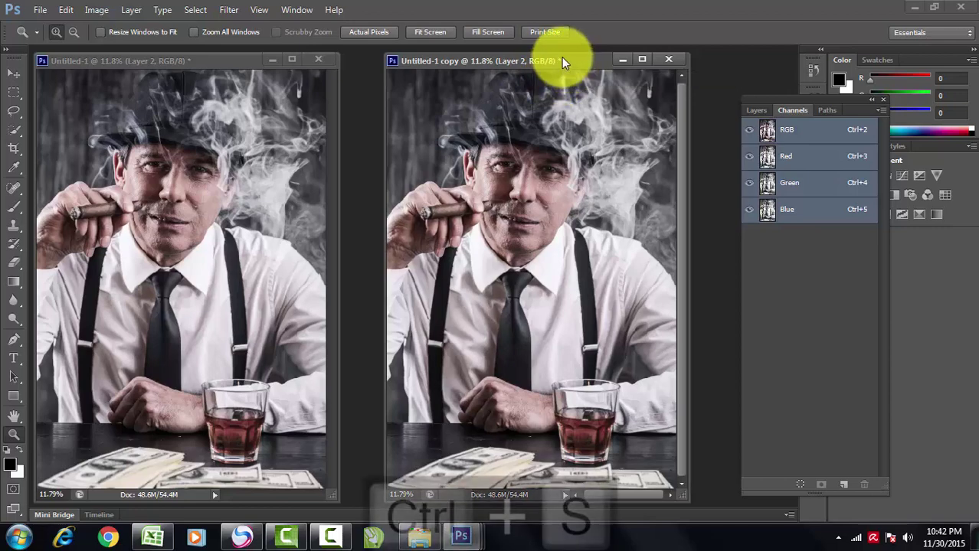
{"action": "type", "text": "1"}
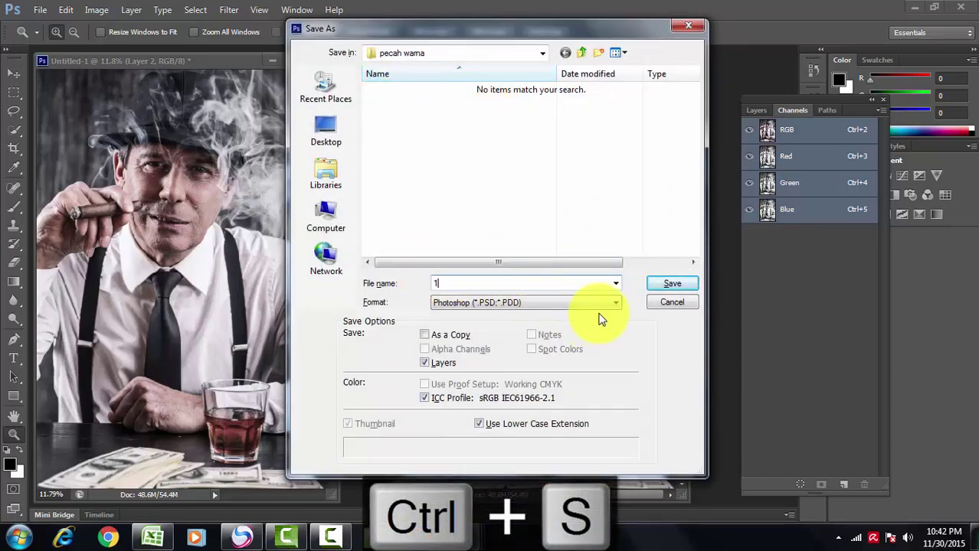
{"action": "left_click", "coordinate": [667, 284]}
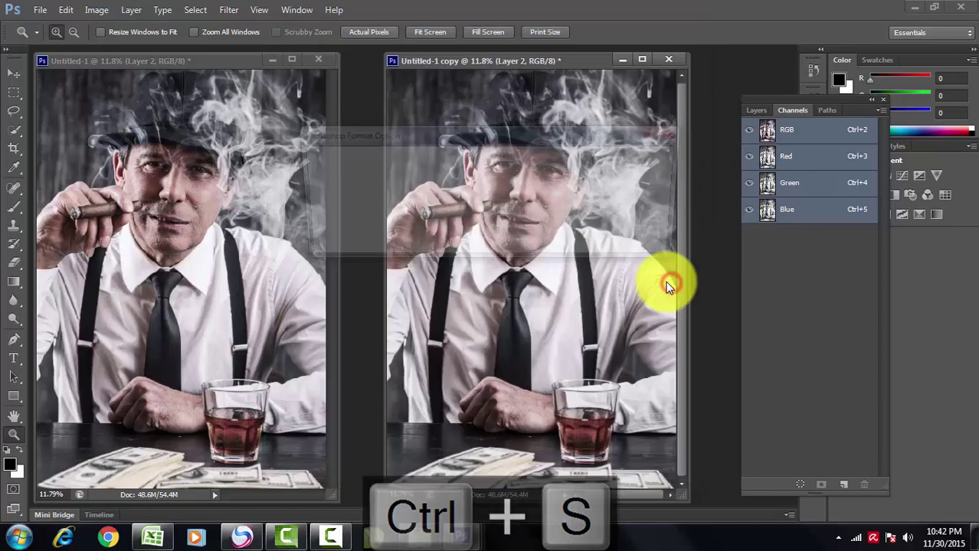
{"action": "left_click", "coordinate": [642, 164]}
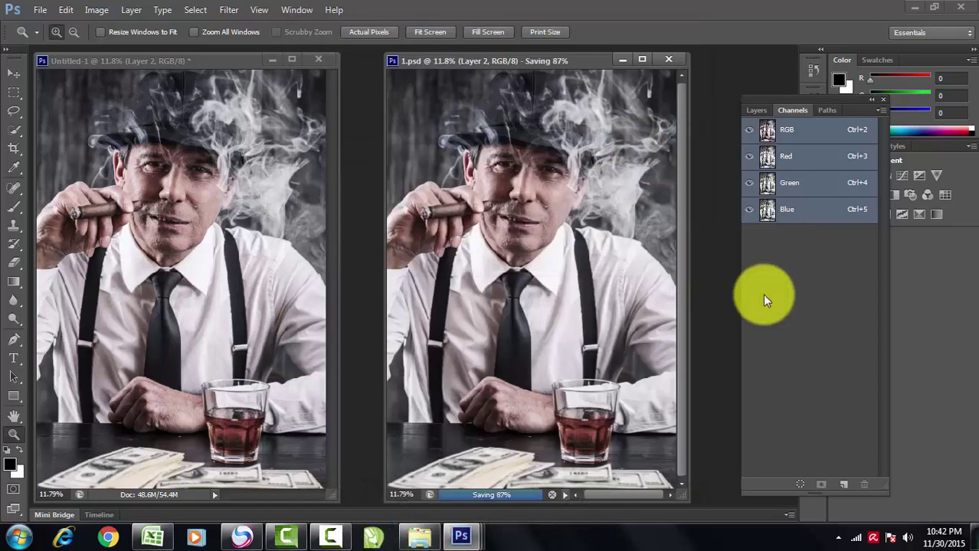
Add a new alpha channel named "kaos warna hitam" with colour indicating masked areas, black colour and 100% opacity
{"action": "left_click", "coordinate": [844, 485]}
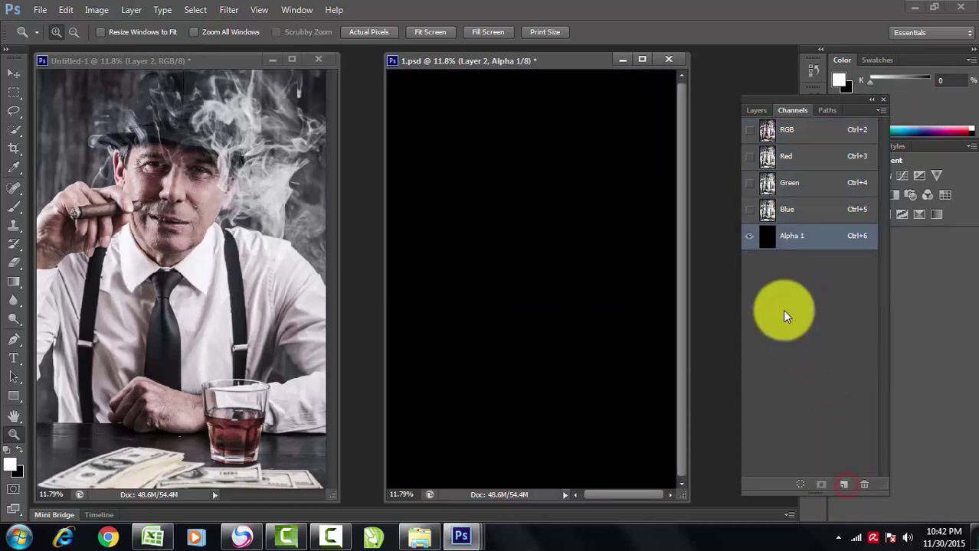
{"action": "double_click", "coordinate": [769, 237]}
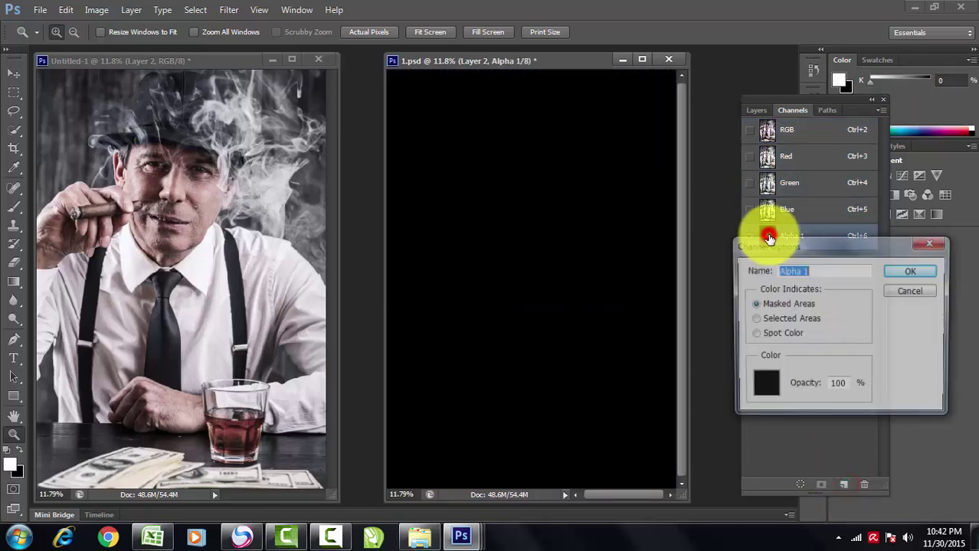
{"action": "left_click", "coordinate": [787, 304]}
{"action": "left_click", "coordinate": [763, 386]}
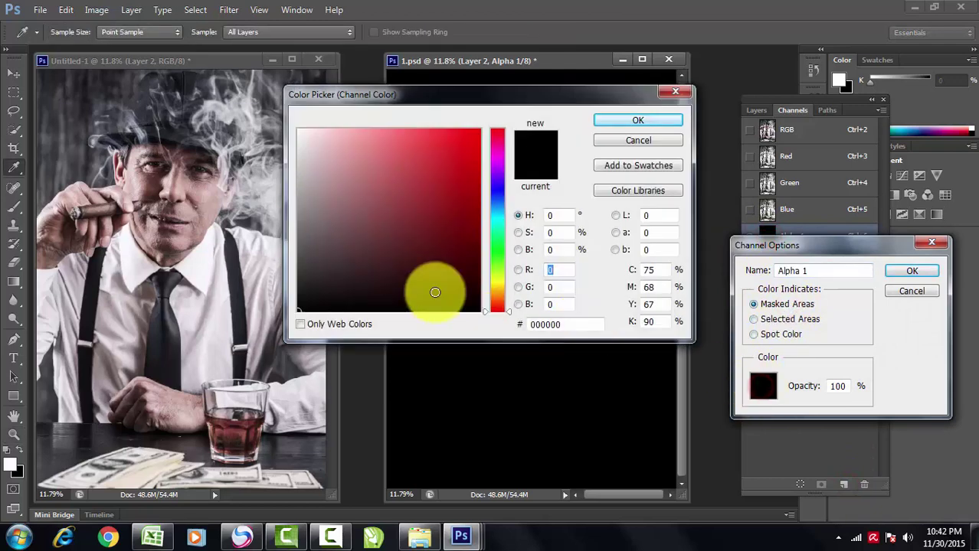
{"action": "left_click", "coordinate": [634, 123]}
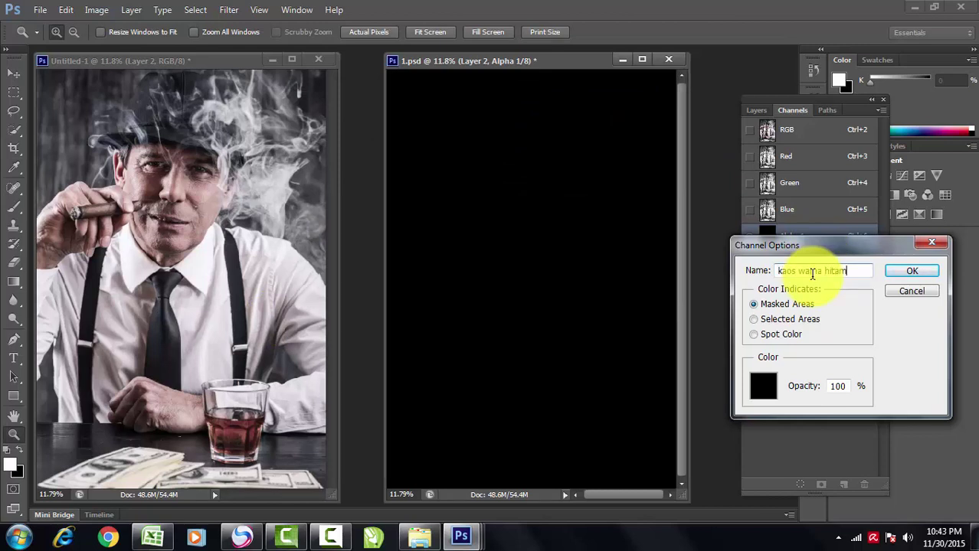
{"action": "left_click", "coordinate": [839, 385]}
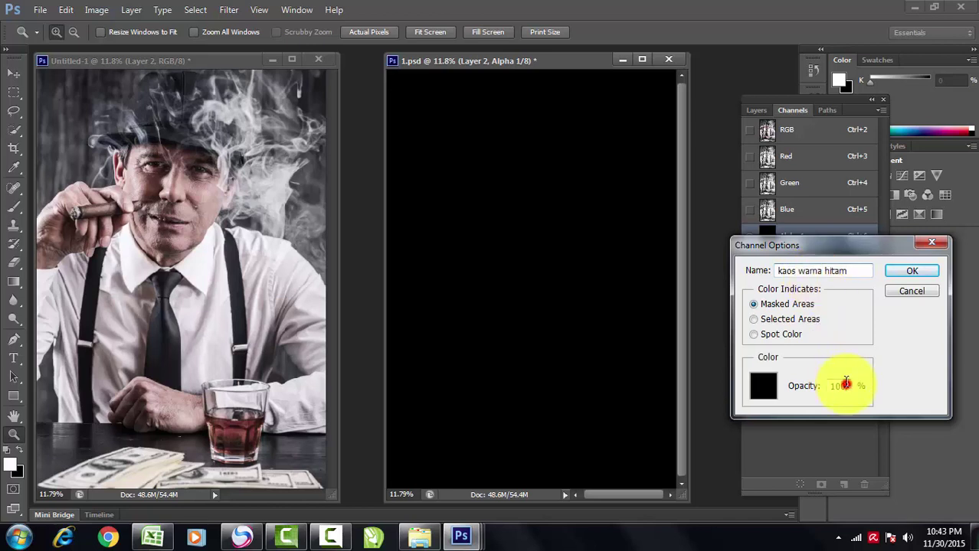
{"action": "left_click", "coordinate": [908, 269]}
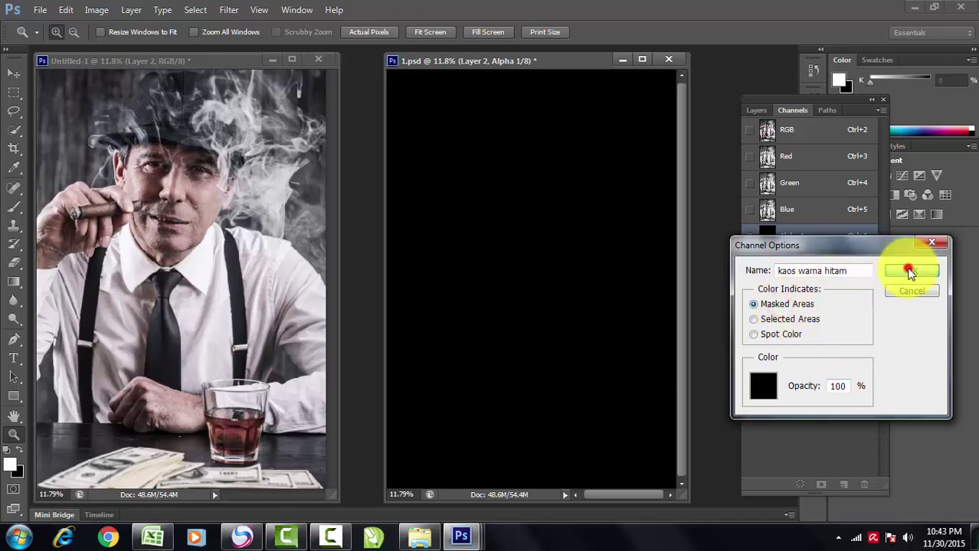
Load the RGB composite's brightness as a selection, invert it, save it as a new channel, and clear the selection
{"action": "left_click", "coordinate": [768, 132]}
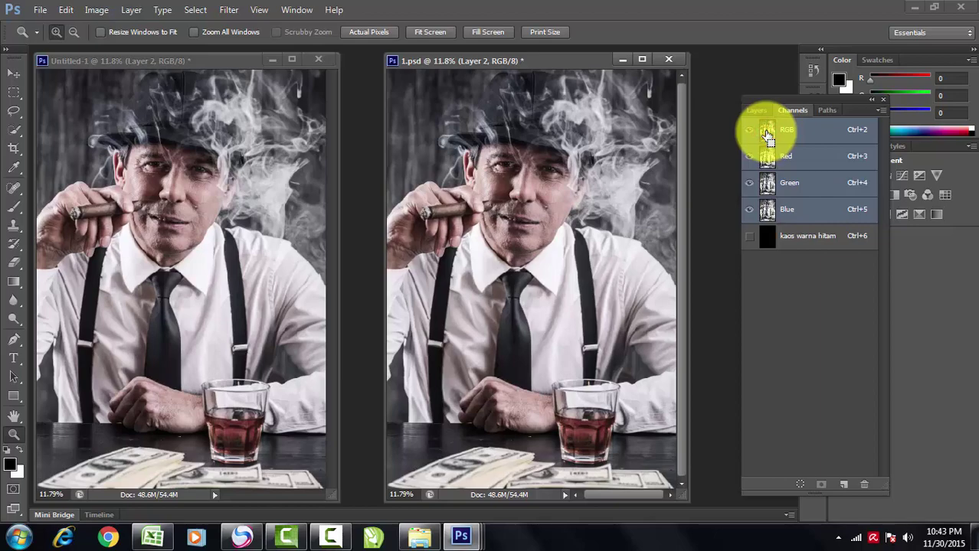
{"action": "left_click", "coordinate": [767, 135], "text": "ctrl"}
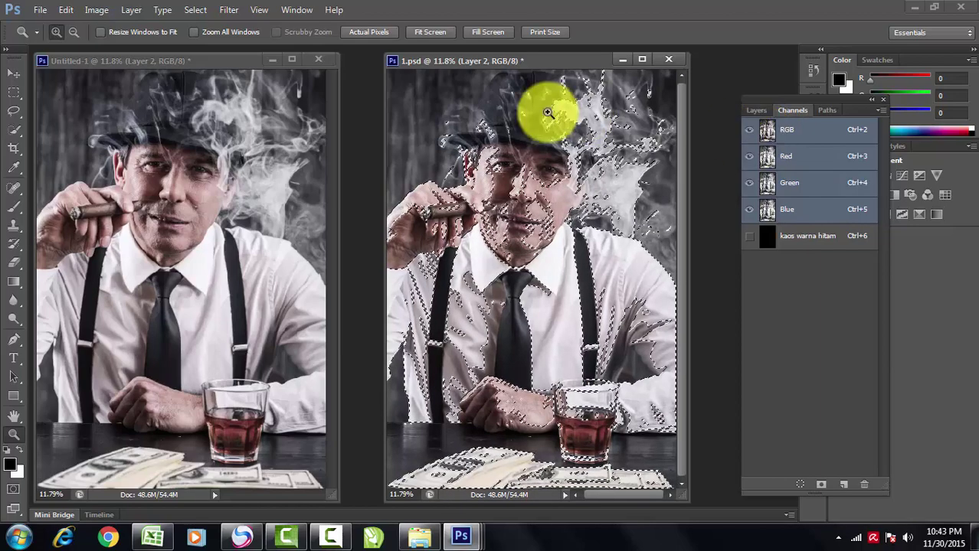
{"action": "left_click", "coordinate": [198, 12]}
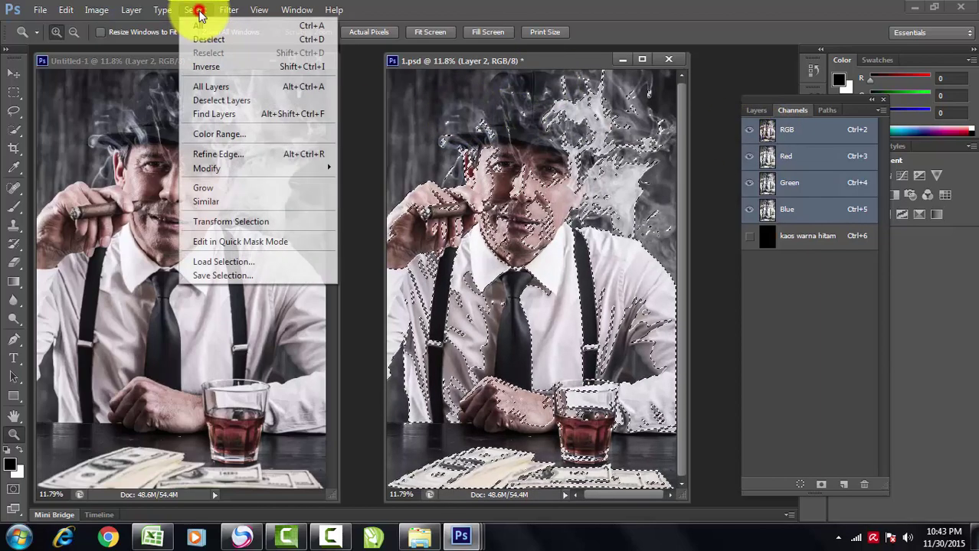
{"action": "left_click", "coordinate": [210, 68]}
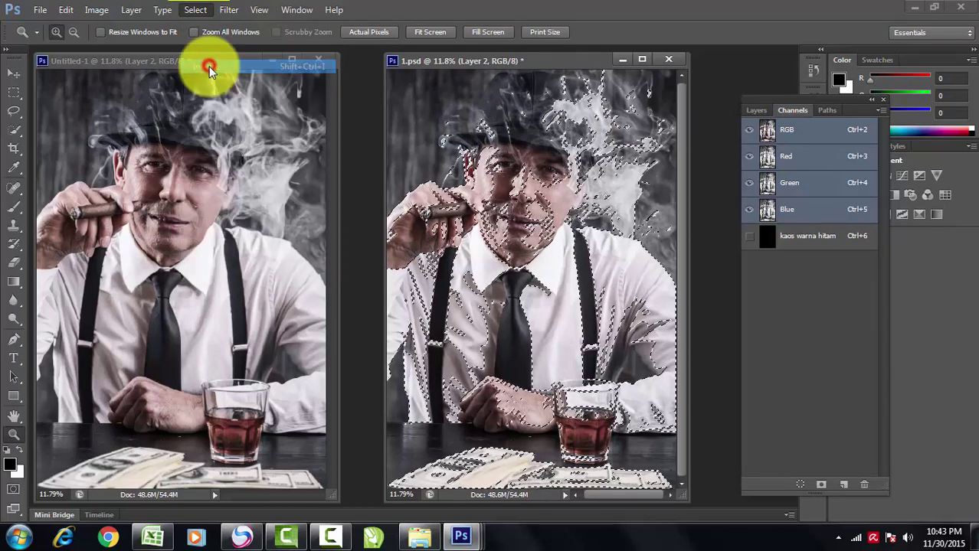
{"action": "left_click", "coordinate": [820, 485]}
{"action": "key", "text": "ctrl+d"}
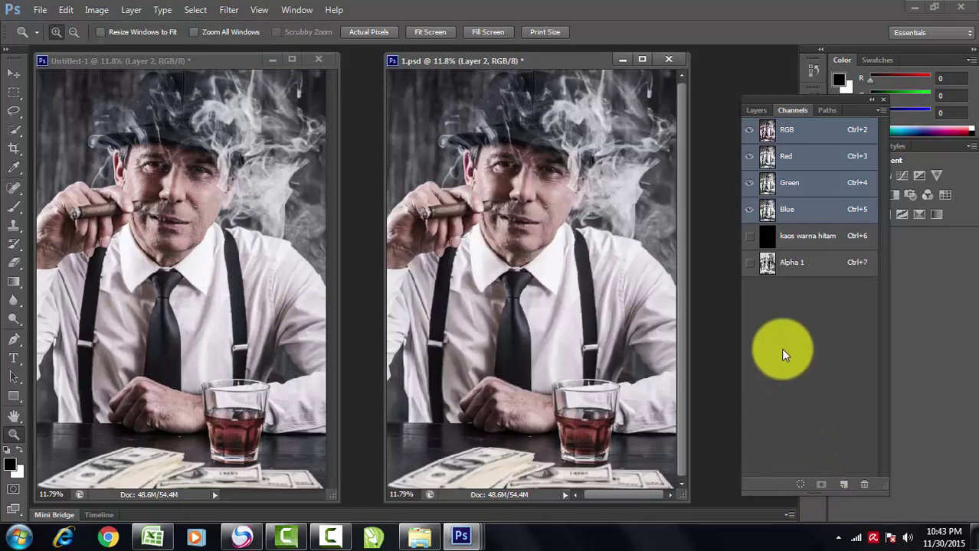
Show both added channels, then turn Alpha 1 into a white spot colour channel named "tinta warna putih" with adjusted solidity
{"action": "left_click", "coordinate": [749, 236]}
{"action": "left_click", "coordinate": [746, 265]}
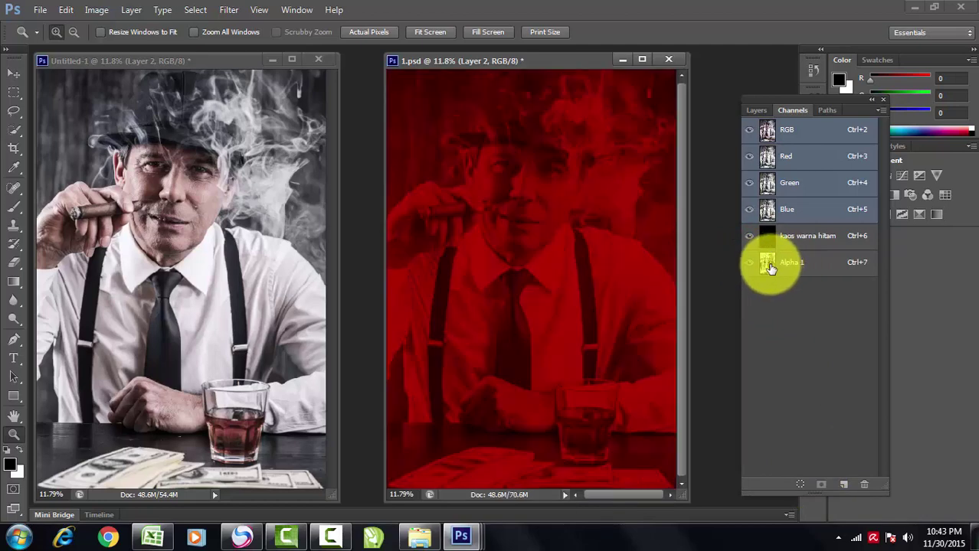
{"action": "double_click", "coordinate": [768, 264]}
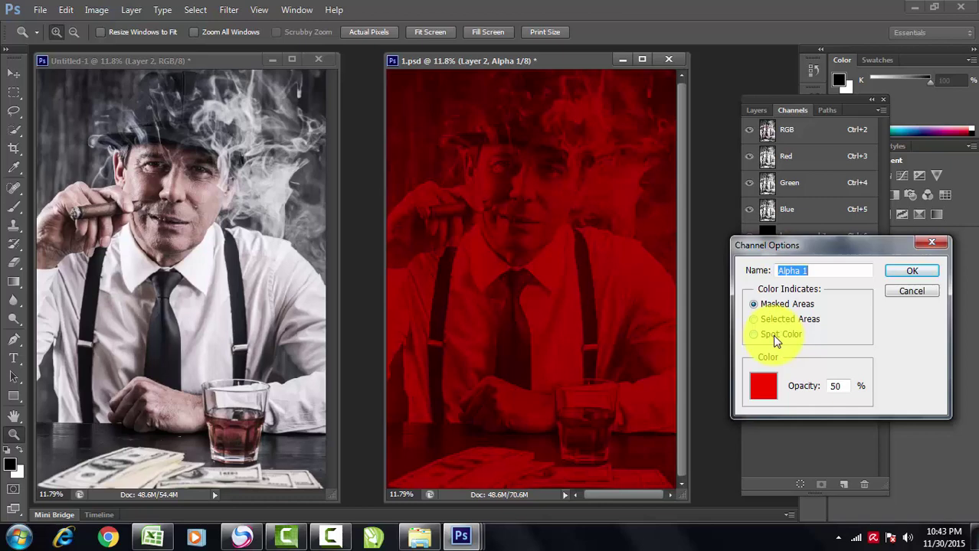
{"action": "left_click", "coordinate": [773, 334]}
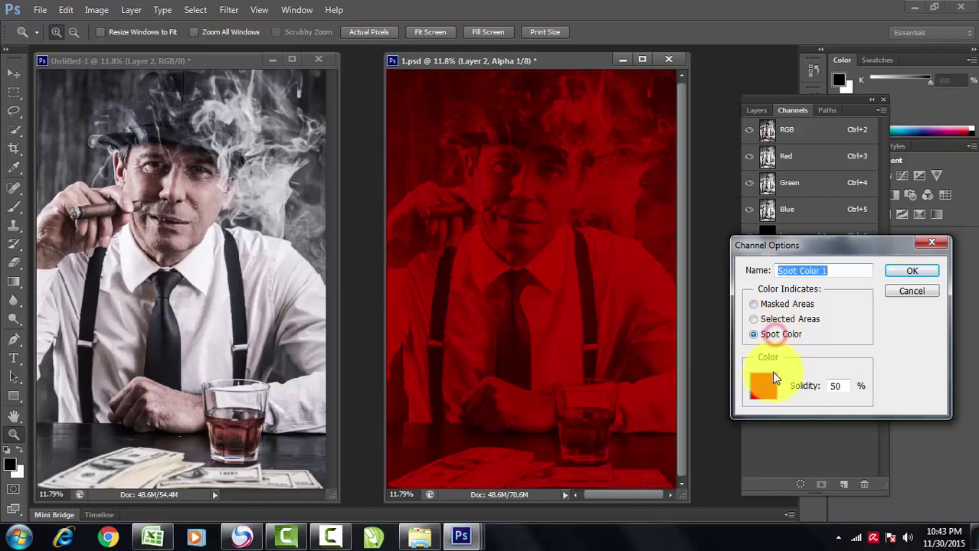
{"action": "left_click", "coordinate": [762, 388]}
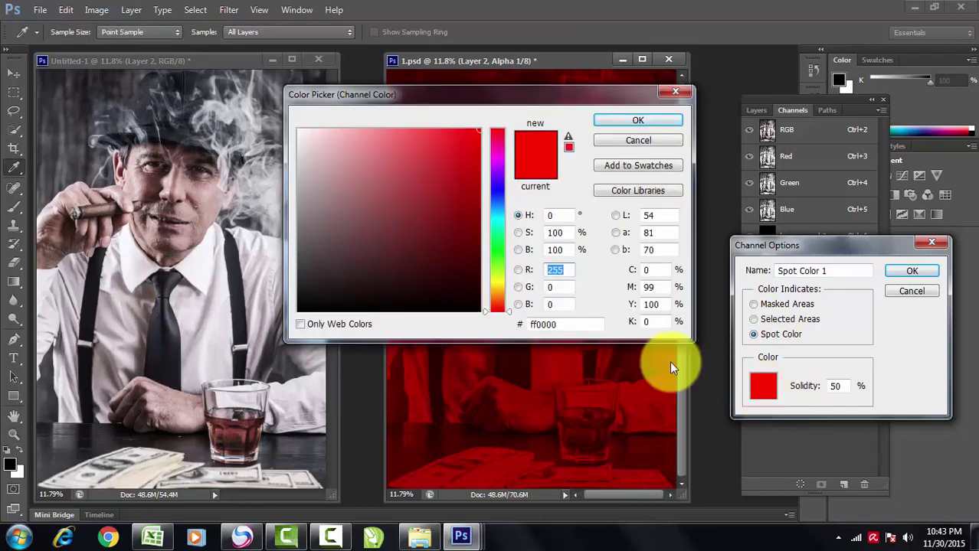
{"action": "left_click_drag", "start_coordinate": [434, 250], "coordinate": [284, 109]}
{"action": "left_click", "coordinate": [628, 120]}
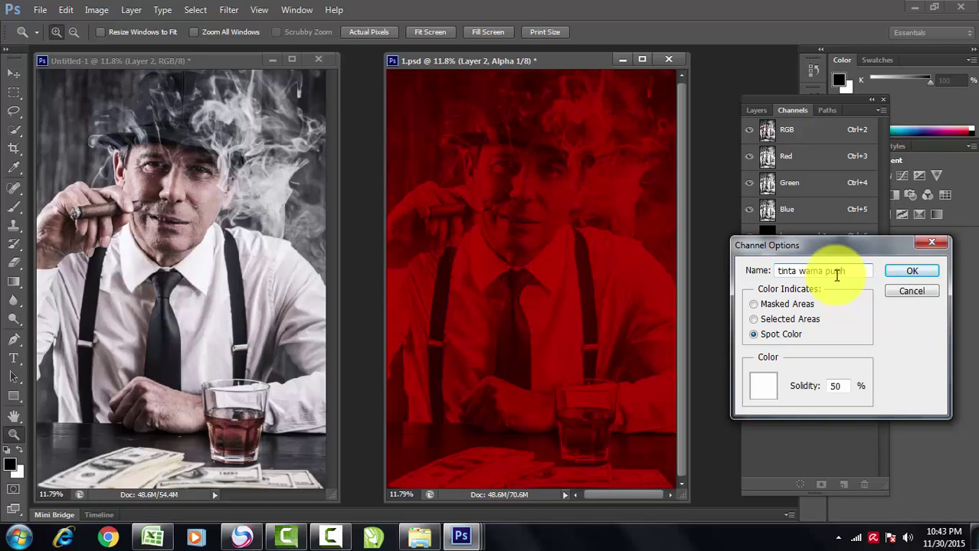
{"action": "left_click", "coordinate": [840, 386]}
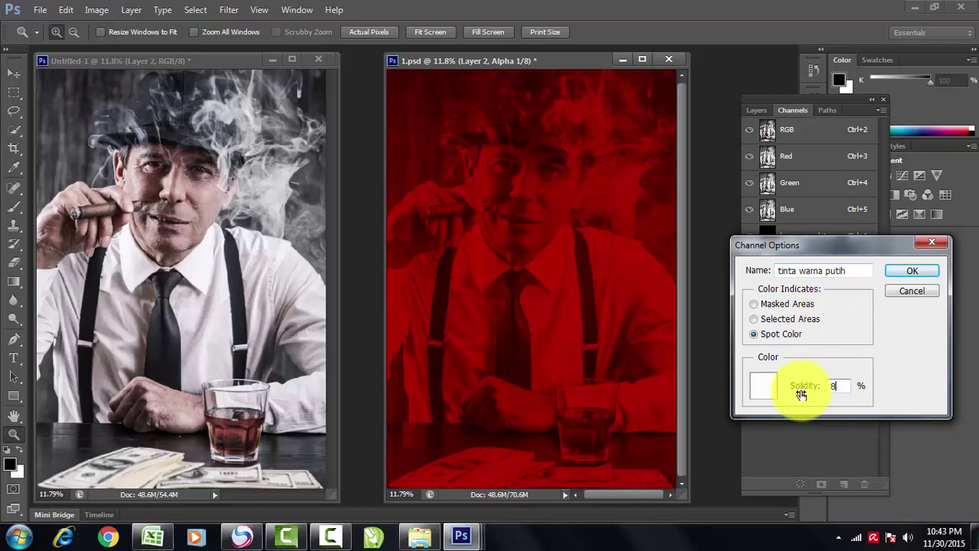
{"action": "left_click", "coordinate": [915, 273]}
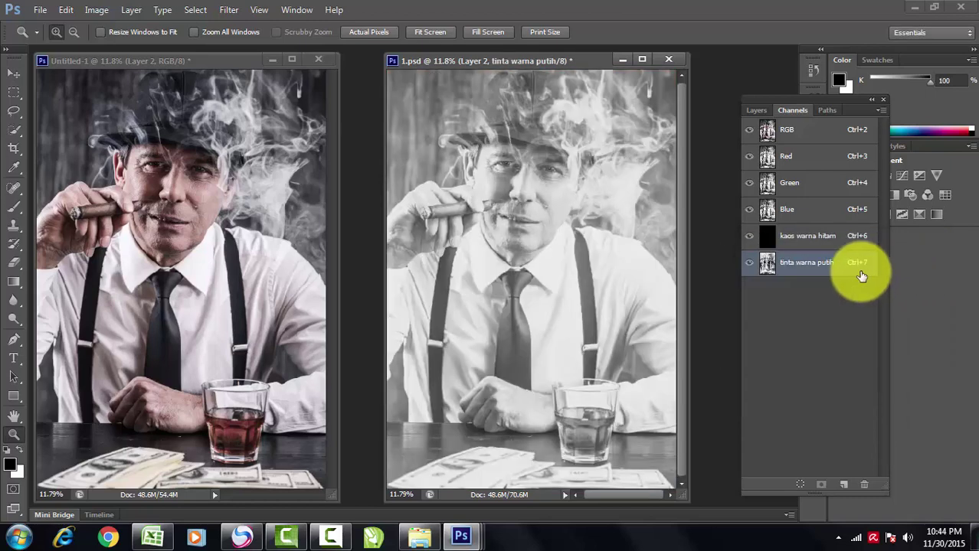
Rename the white ink channel "tinta warna putih UB", then hide both added channels and activate the RGB composite
{"action": "double_click", "coordinate": [832, 264]}
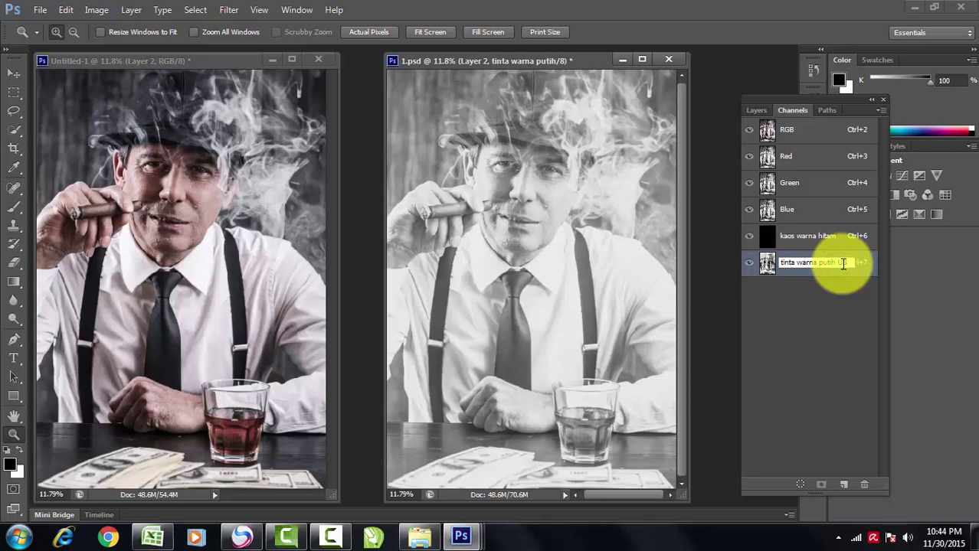
{"action": "key", "text": "Return"}
{"action": "left_click", "coordinate": [749, 236]}
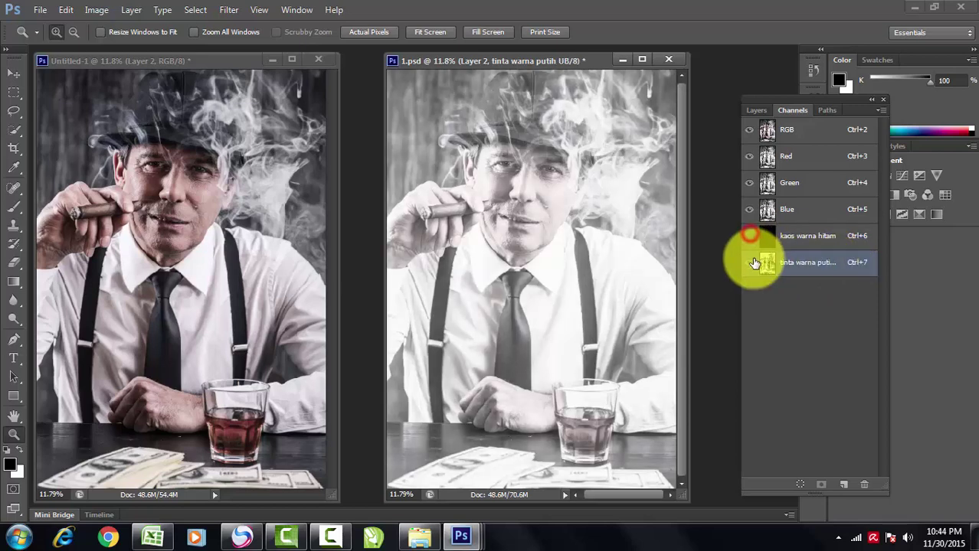
{"action": "left_click", "coordinate": [749, 263]}
{"action": "left_click", "coordinate": [780, 135]}
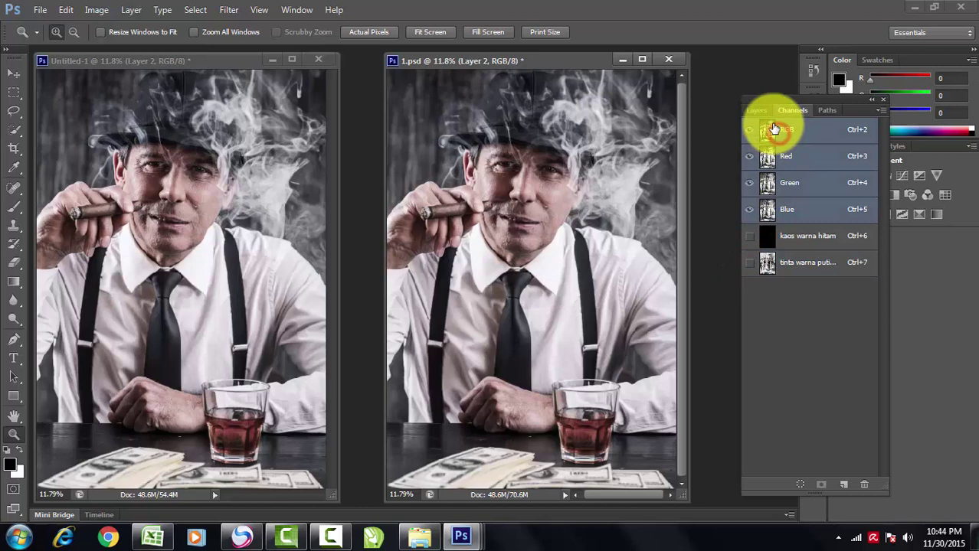
Select the Reds through Color Range with Invert on, save the selection as a new channel, and deselect
{"action": "left_click", "coordinate": [193, 11]}
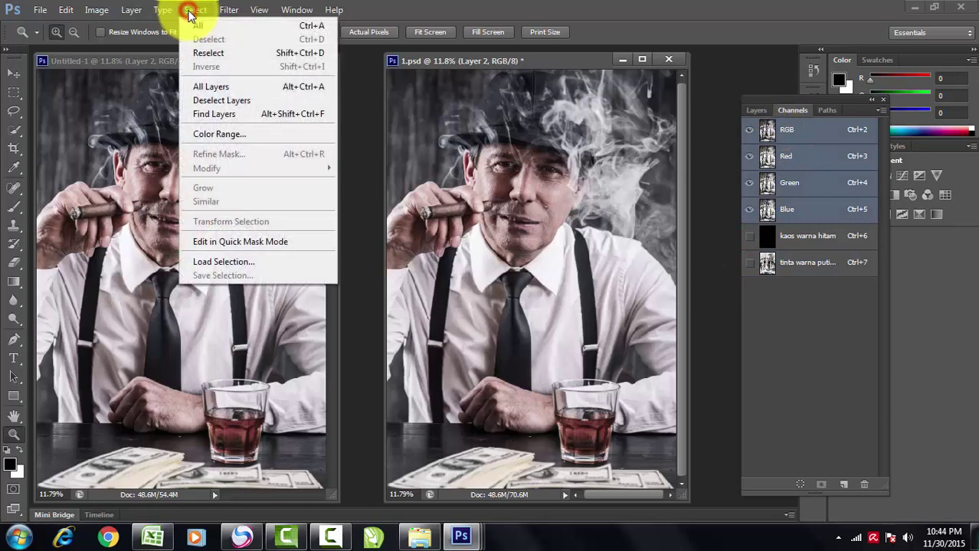
{"action": "left_click", "coordinate": [219, 134]}
{"action": "left_click", "coordinate": [754, 79]}
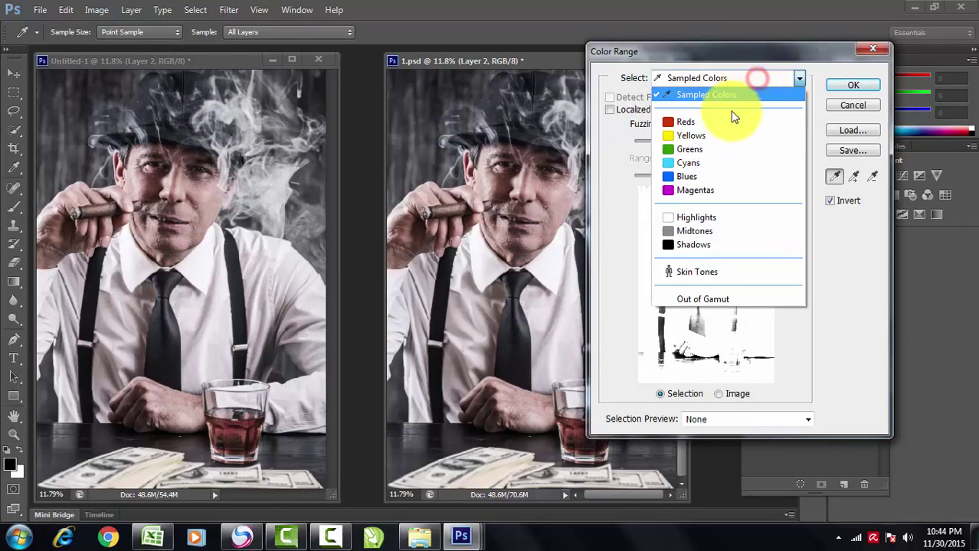
{"action": "left_click", "coordinate": [722, 124]}
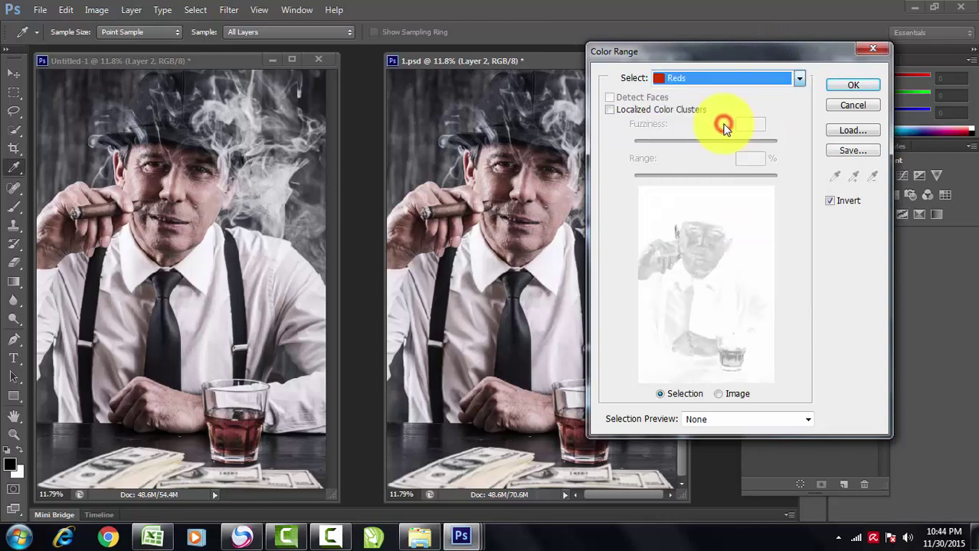
{"action": "left_click", "coordinate": [852, 85]}
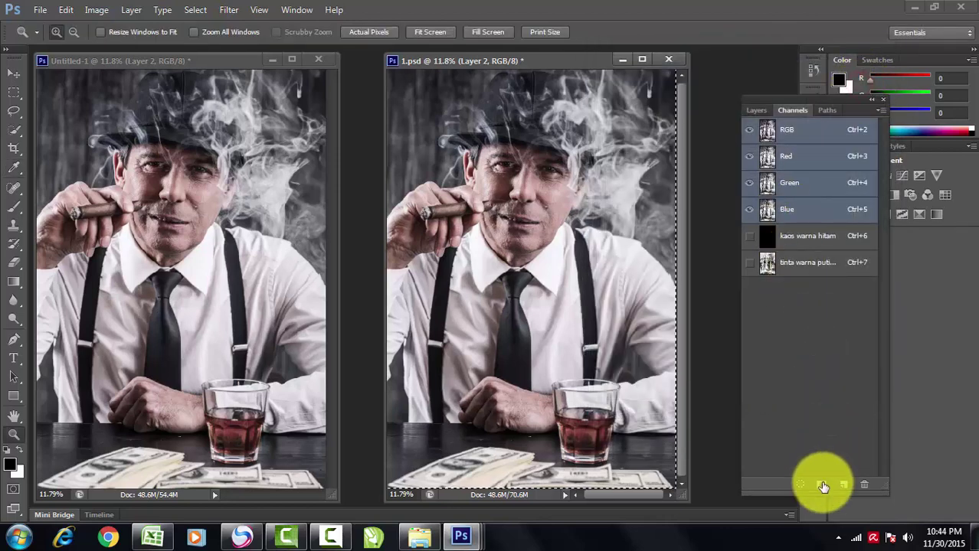
{"action": "left_click", "coordinate": [822, 485]}
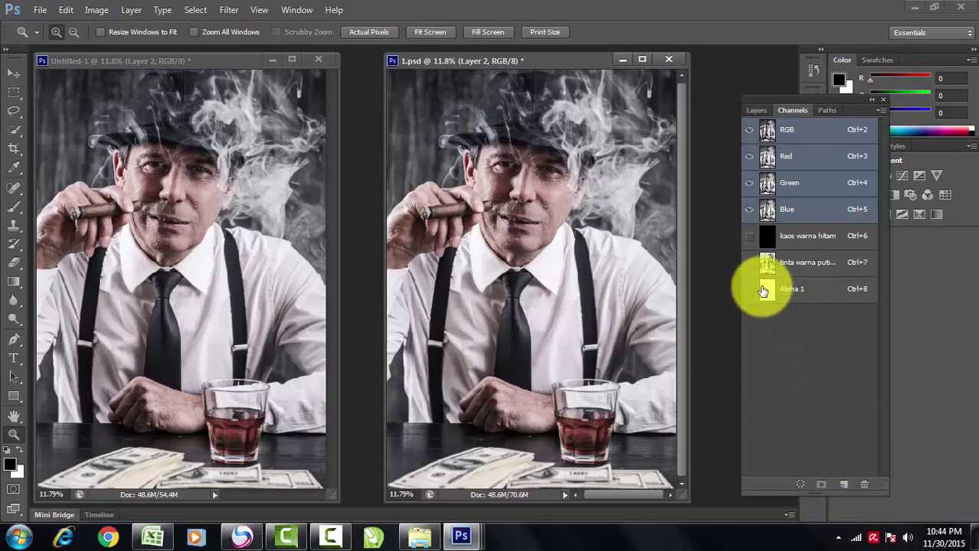
{"action": "key", "text": "ctrl+d"}
Show the black shirt and white ink channels, and make Alpha 1 a red (ff0000) spot colour named "tinta warna merah" with 5% solidity
{"action": "left_click", "coordinate": [753, 239]}
{"action": "left_click", "coordinate": [750, 263]}
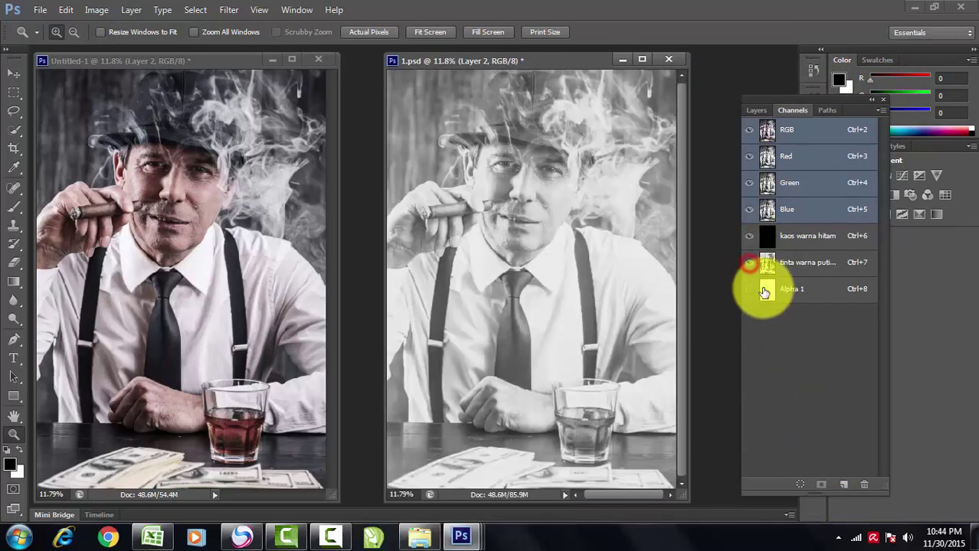
{"action": "double_click", "coordinate": [765, 295]}
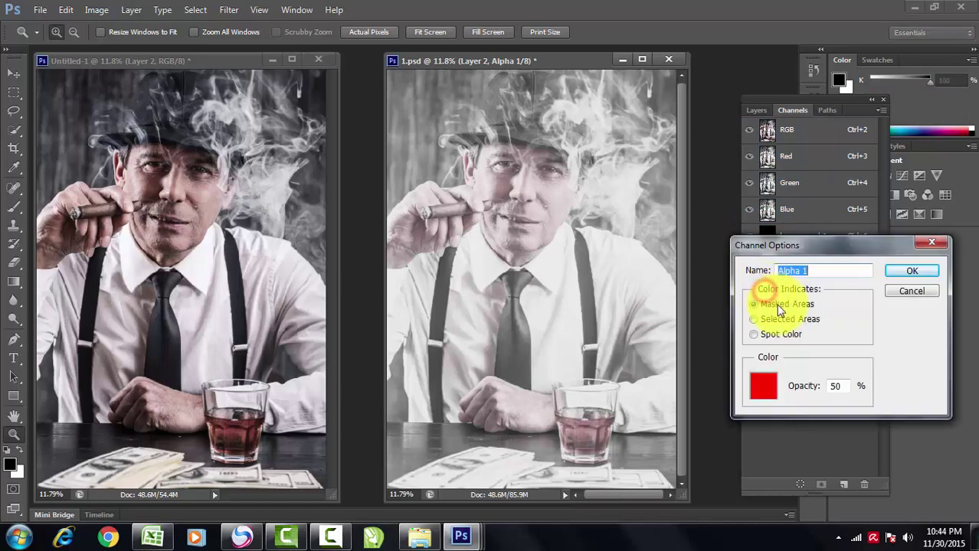
{"action": "left_click", "coordinate": [783, 333]}
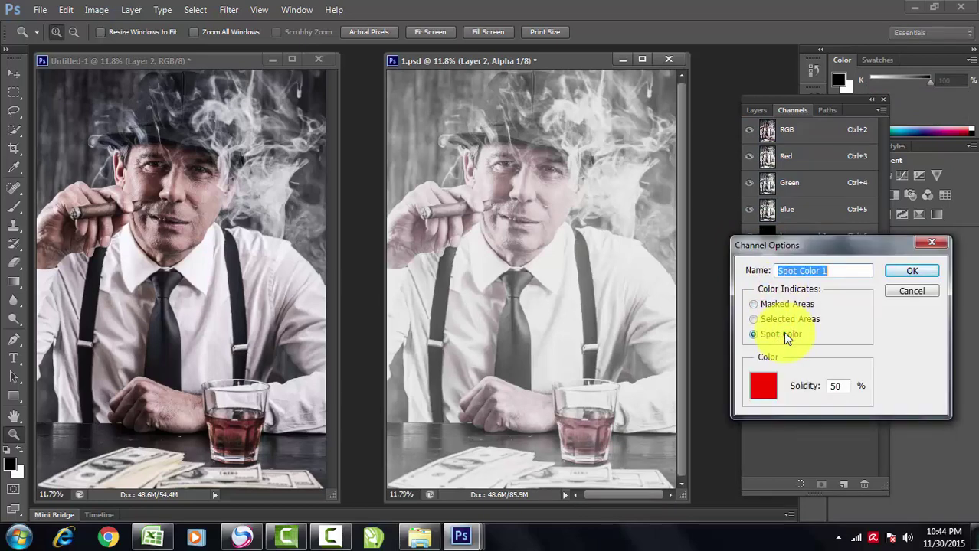
{"action": "left_click", "coordinate": [763, 385]}
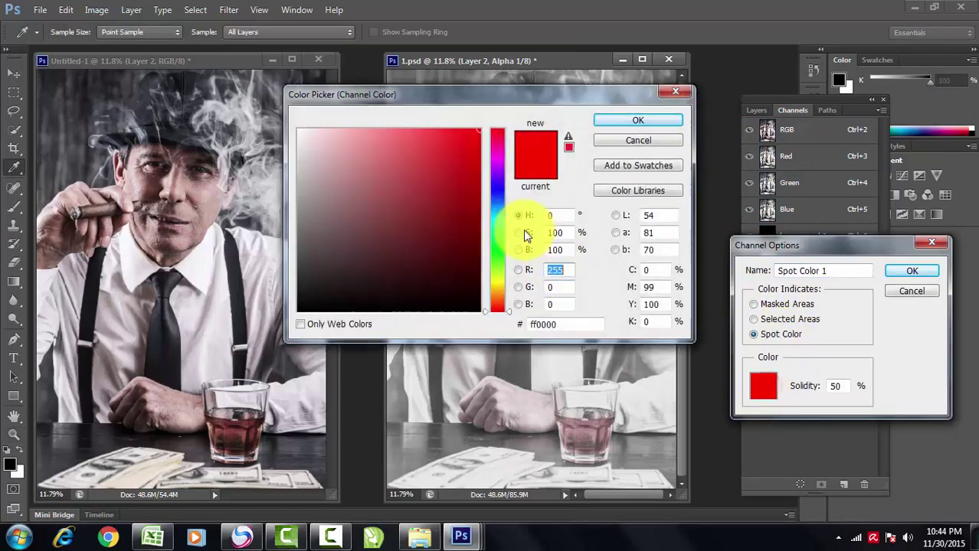
{"action": "left_click", "coordinate": [628, 121]}
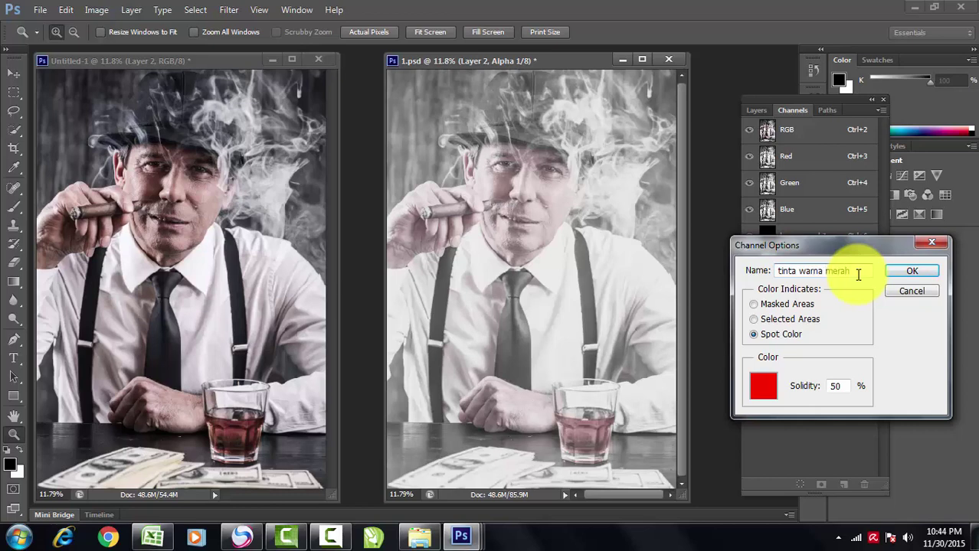
{"action": "double_click", "coordinate": [839, 384]}
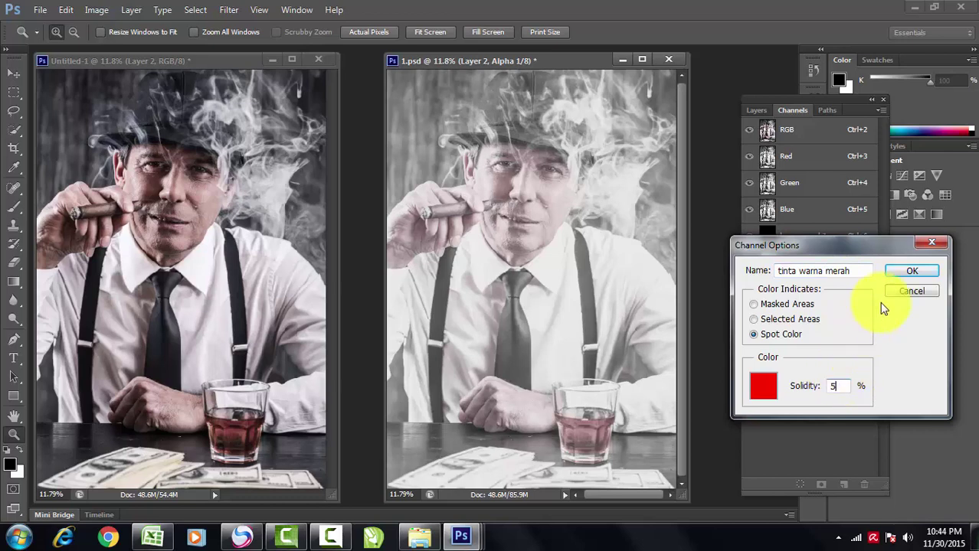
{"action": "type", "text": "5"}
{"action": "left_click", "coordinate": [912, 271]}
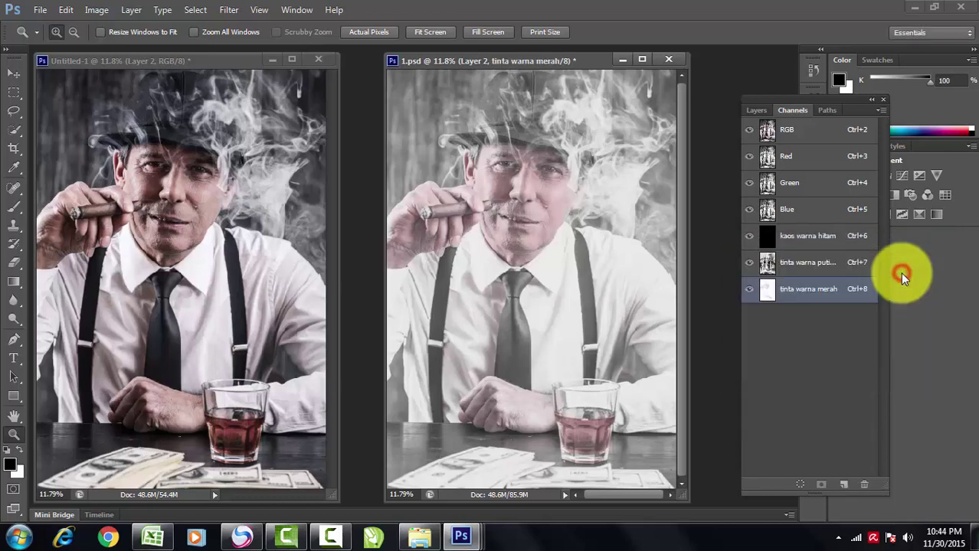
Hide the black shirt, white ink and red ink channels and make the RGB composite active
{"action": "left_click", "coordinate": [749, 236]}
{"action": "left_click", "coordinate": [749, 262]}
{"action": "left_click", "coordinate": [749, 288]}
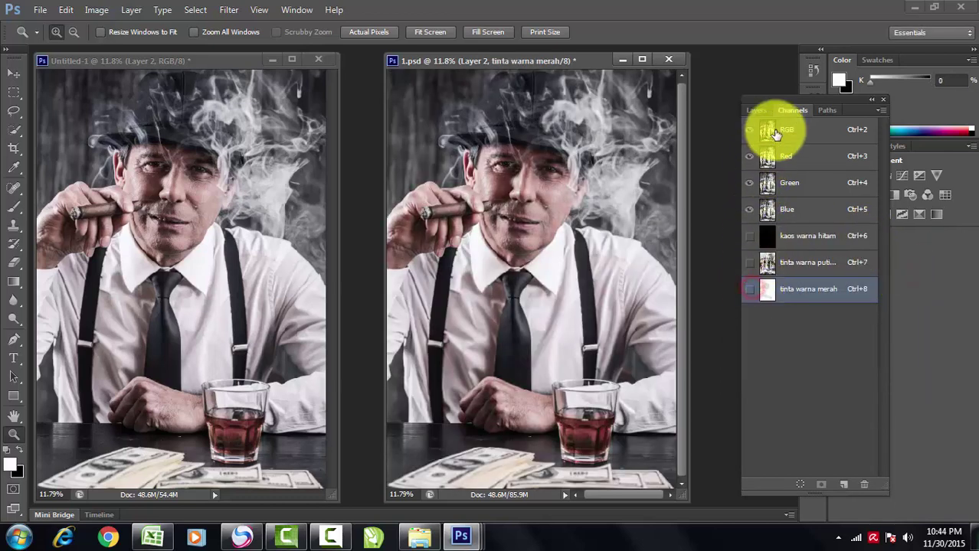
{"action": "left_click", "coordinate": [773, 131]}
Select the Yellows through Color Range with Invert on, save the selection as a new channel, and deselect
{"action": "left_click", "coordinate": [194, 10]}
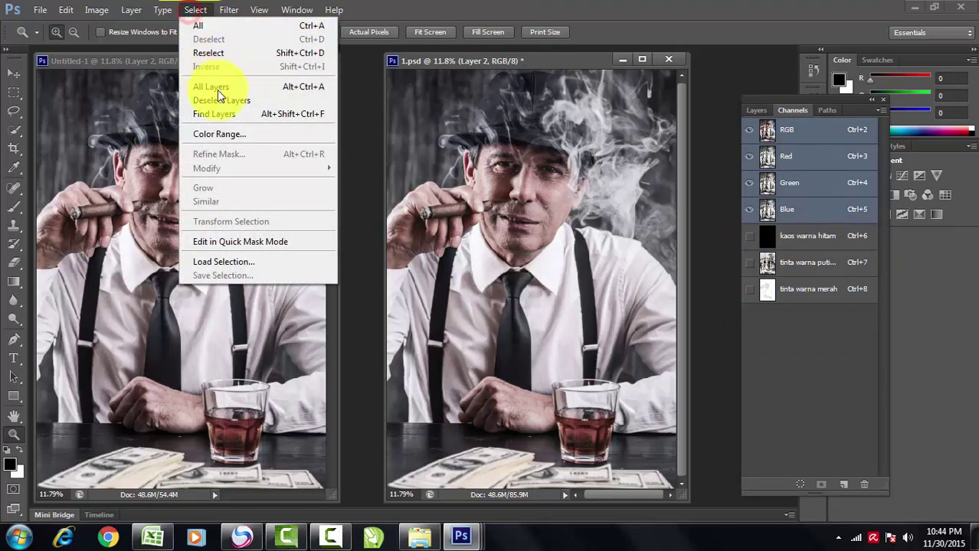
{"action": "left_click", "coordinate": [229, 133]}
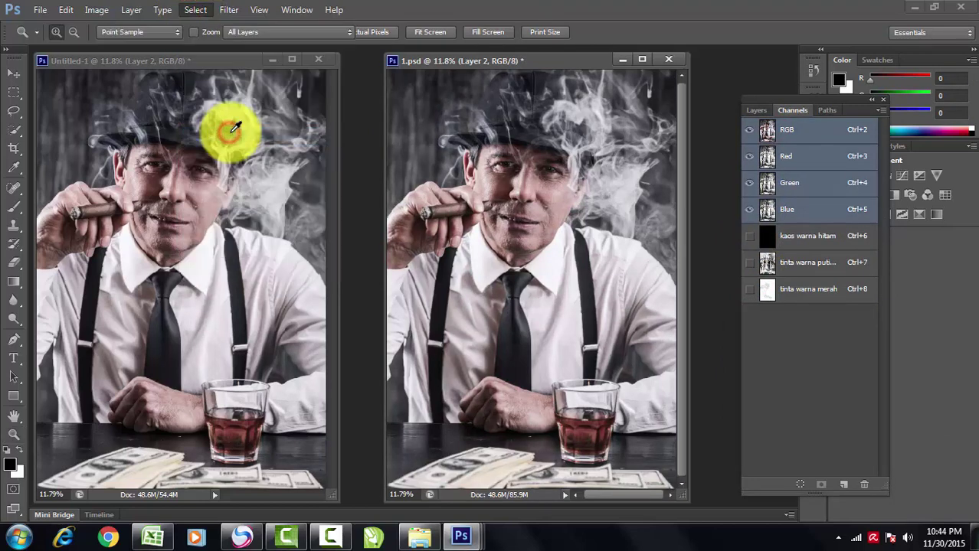
{"action": "left_click", "coordinate": [747, 80]}
{"action": "left_click", "coordinate": [704, 143]}
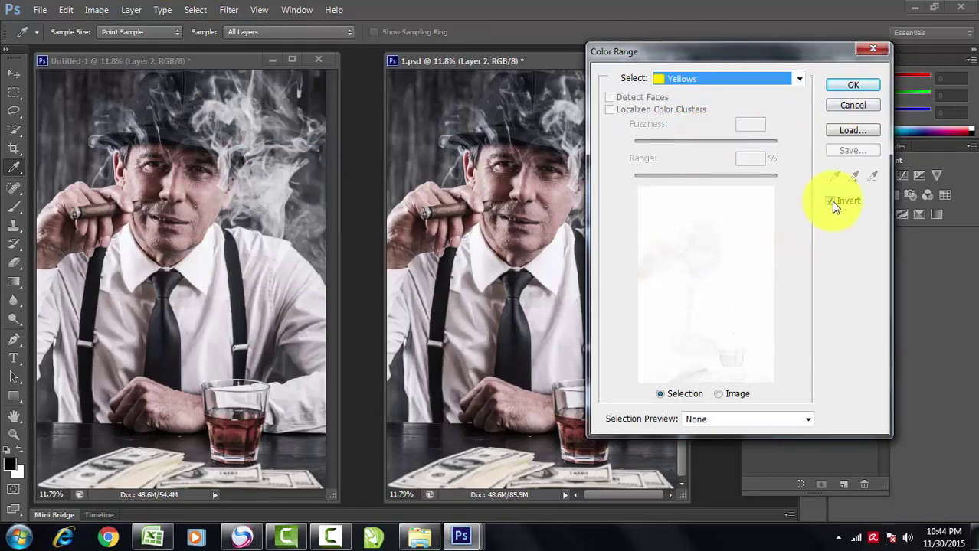
{"action": "left_click", "coordinate": [852, 85]}
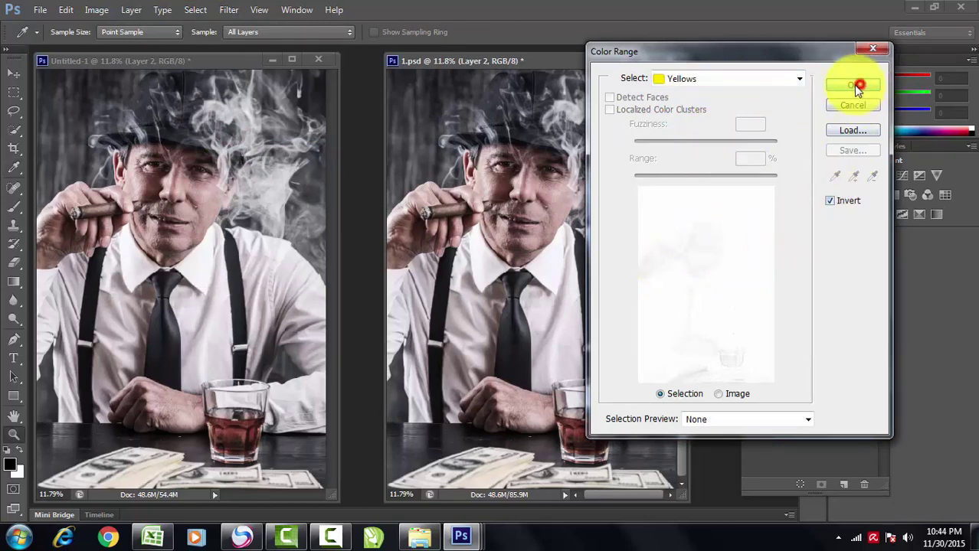
{"action": "left_click", "coordinate": [823, 489]}
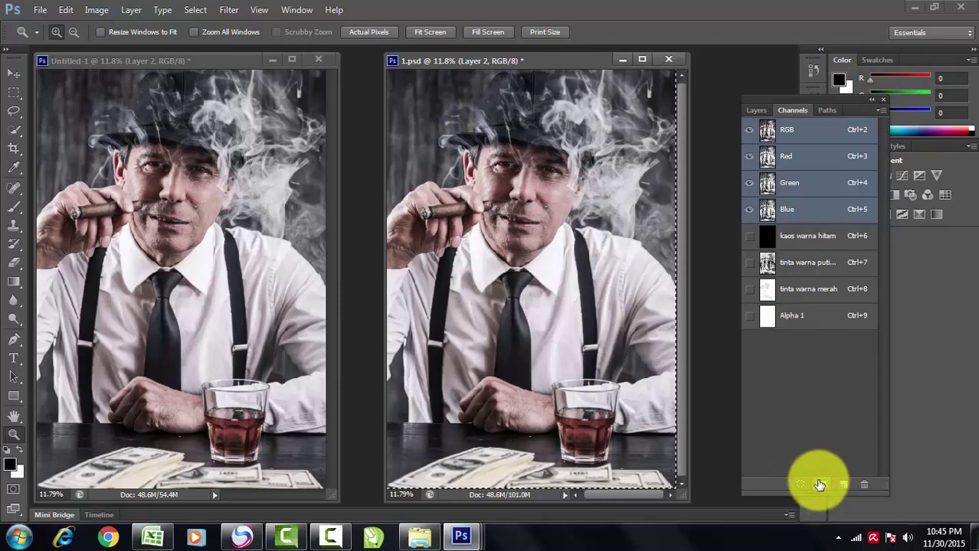
{"action": "key", "text": "ctrl+d"}
Show the black shirt, white ink and red ink channels, and make Alpha 1 a yellow (fff000) spot colour named "tinta warna kuning" with 5% solidity
{"action": "left_click", "coordinate": [749, 236]}
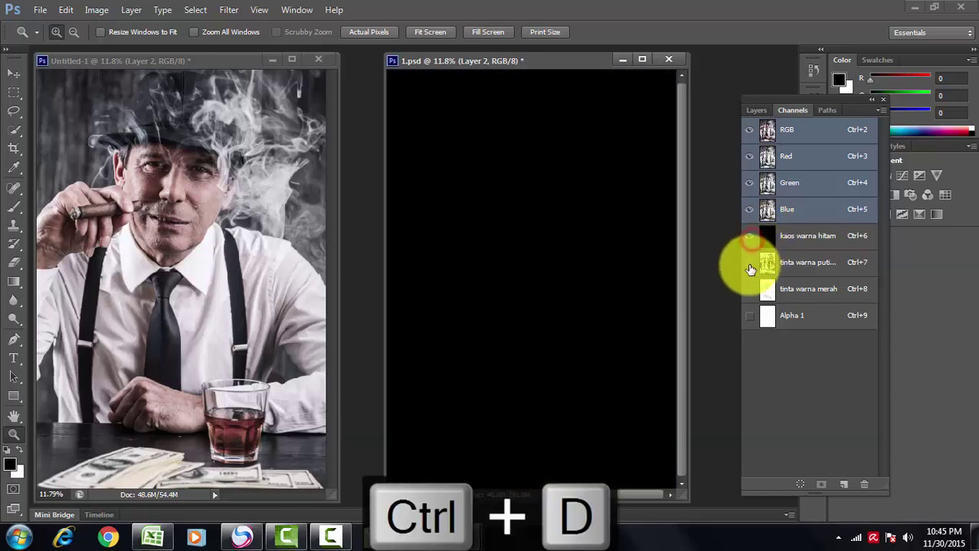
{"action": "left_click", "coordinate": [748, 264]}
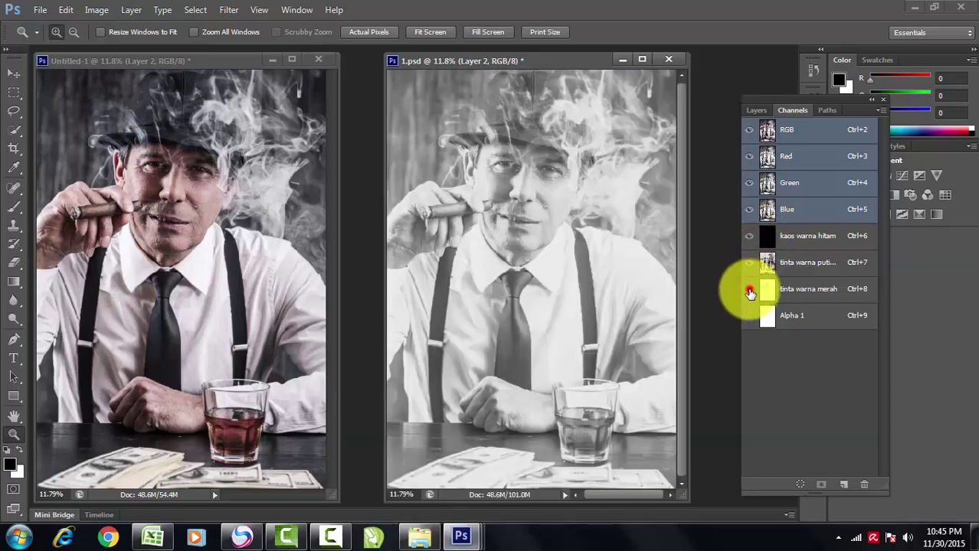
{"action": "left_click", "coordinate": [749, 288]}
{"action": "double_click", "coordinate": [765, 316]}
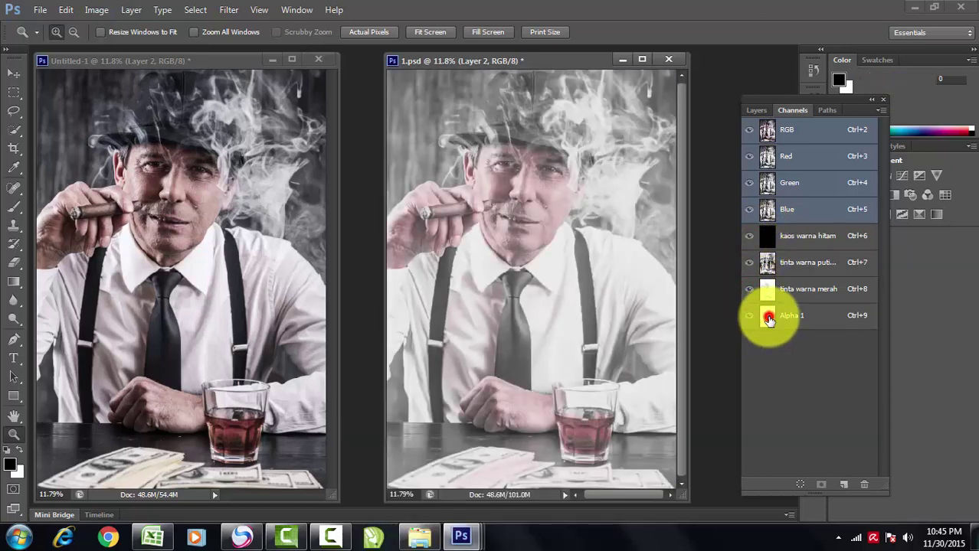
{"action": "left_click", "coordinate": [753, 334]}
{"action": "left_click", "coordinate": [764, 386]}
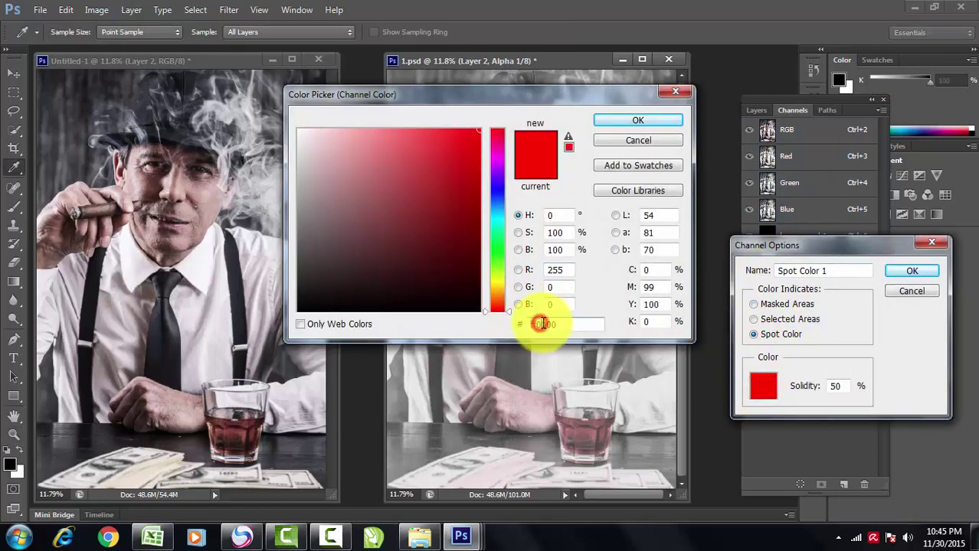
{"action": "left_click", "coordinate": [543, 324]}
{"action": "type", "text": "fff000"}
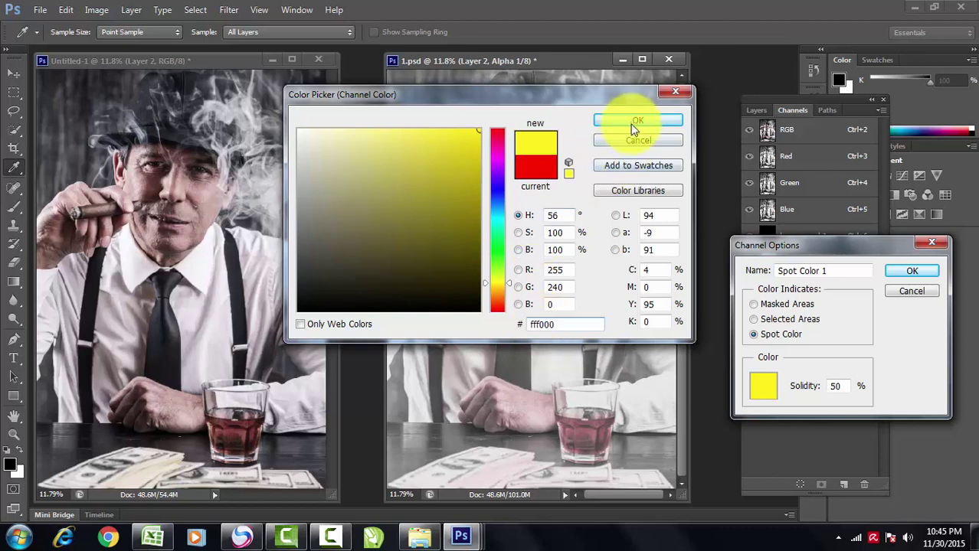
{"action": "left_click", "coordinate": [633, 119]}
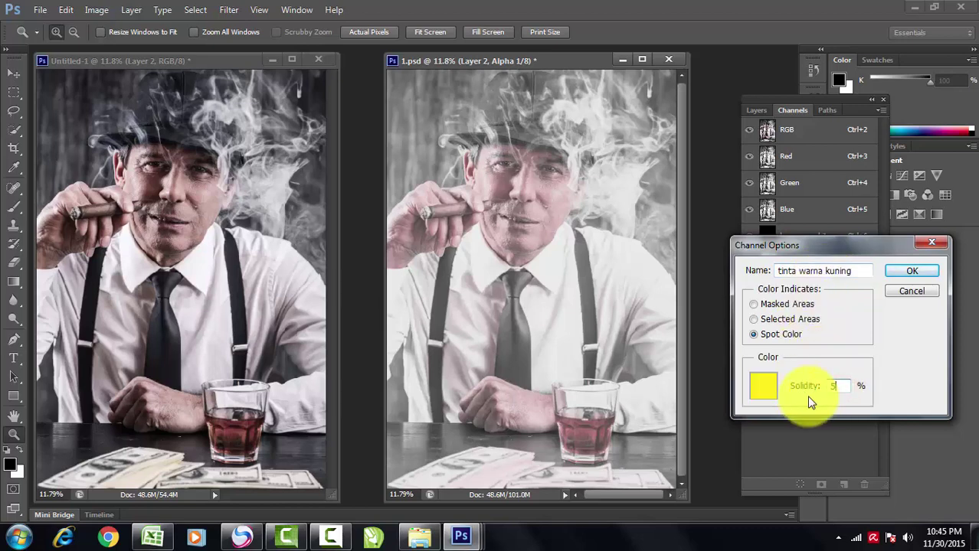
{"action": "left_click", "coordinate": [907, 271]}
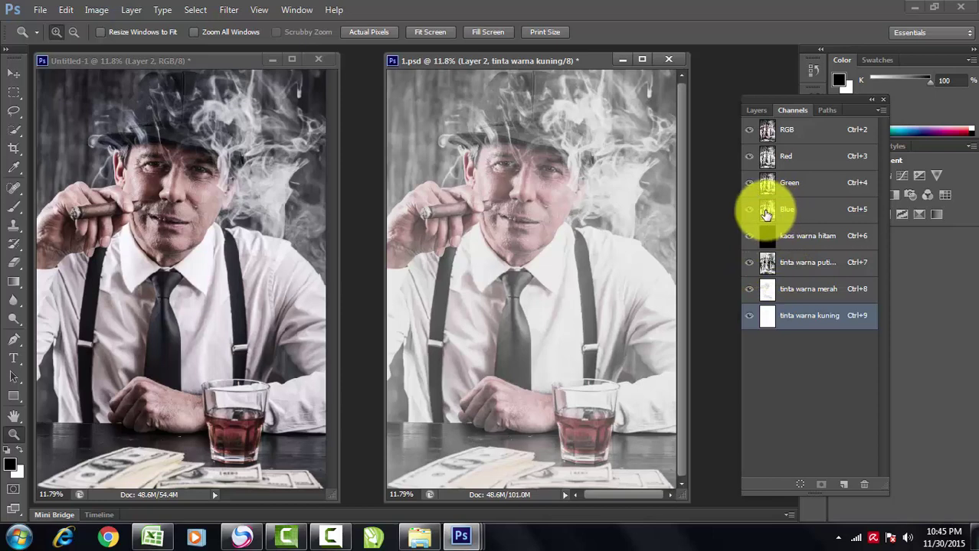
Apply the merged "tinta warna putih UB" channel onto itself through Apply Image with Screen blending at 100% opacity
{"action": "left_click", "coordinate": [770, 266]}
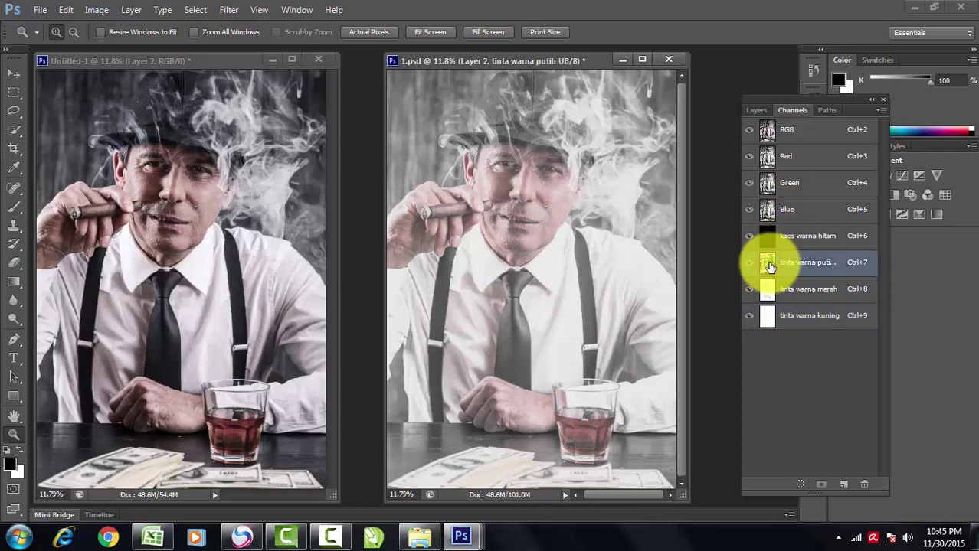
{"action": "left_click", "coordinate": [768, 289]}
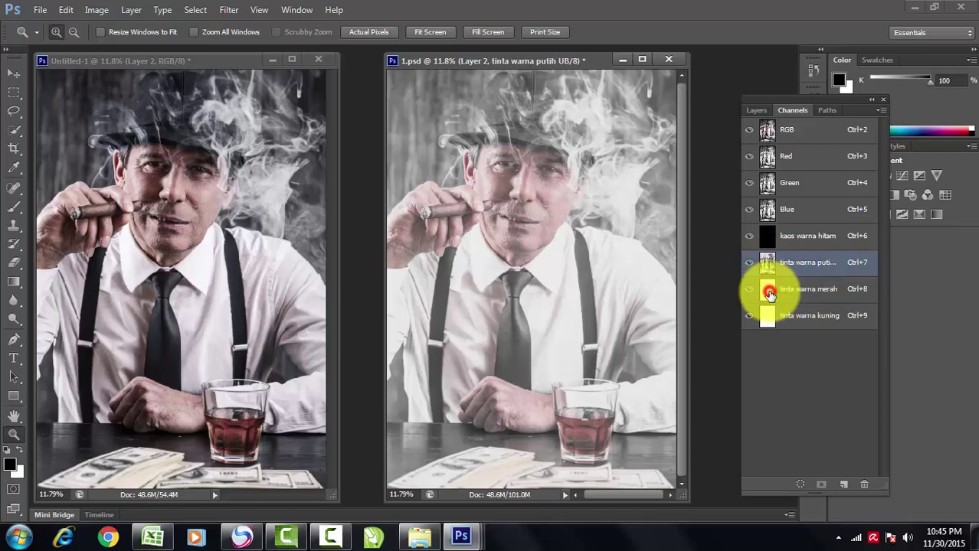
{"action": "left_click", "coordinate": [766, 317]}
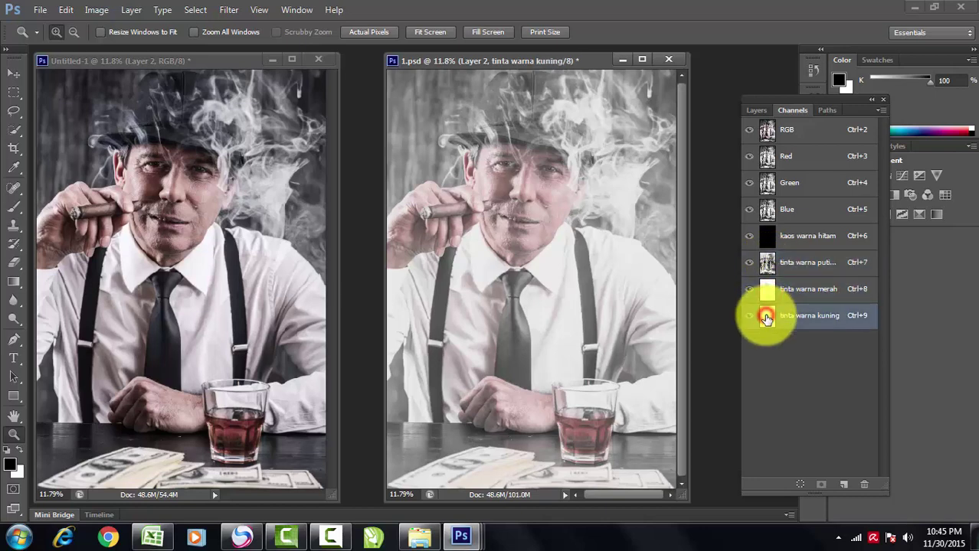
{"action": "left_click", "coordinate": [769, 263]}
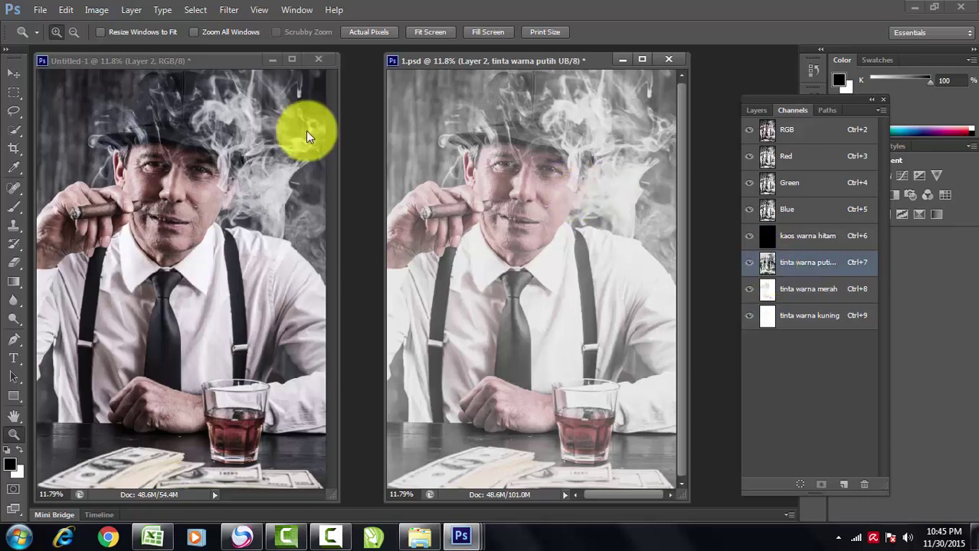
{"action": "left_click", "coordinate": [102, 15]}
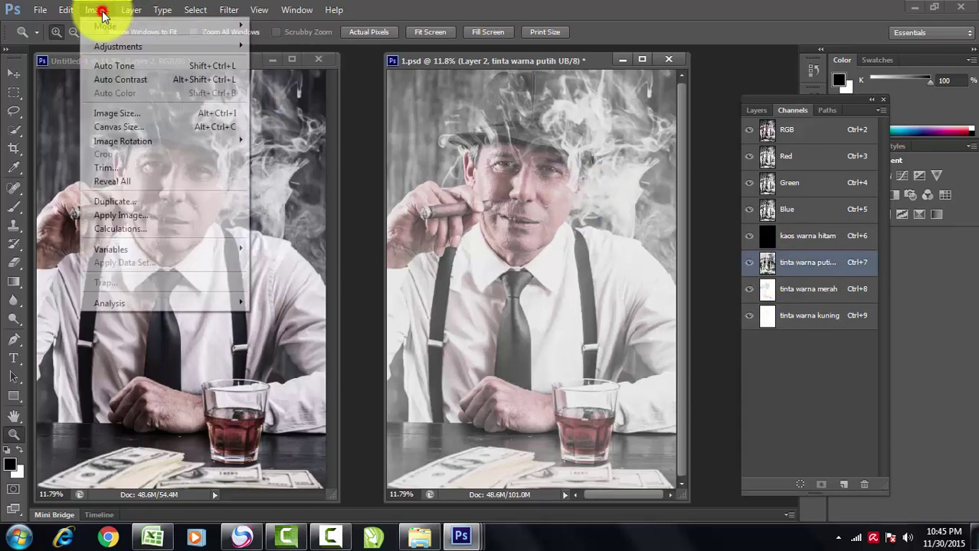
{"action": "left_click", "coordinate": [144, 214]}
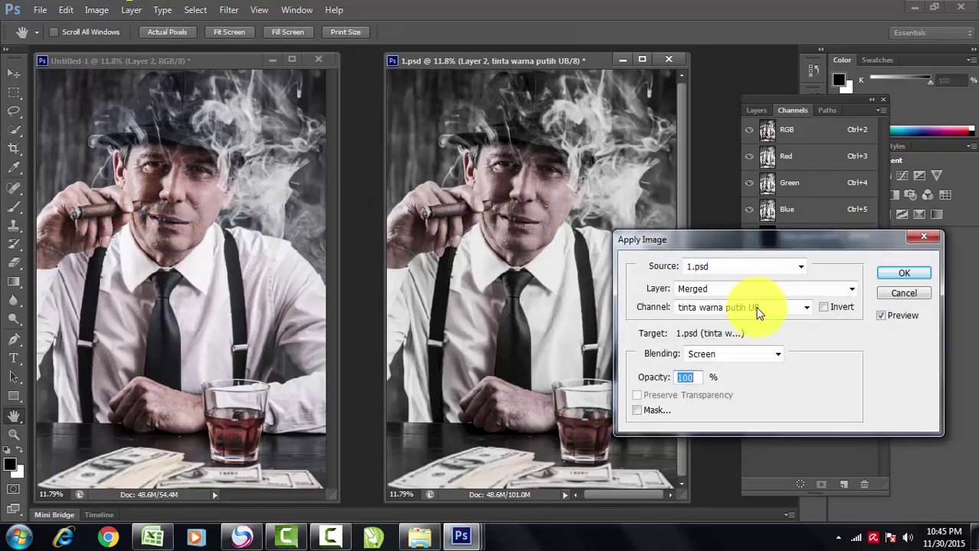
{"action": "left_click", "coordinate": [720, 356]}
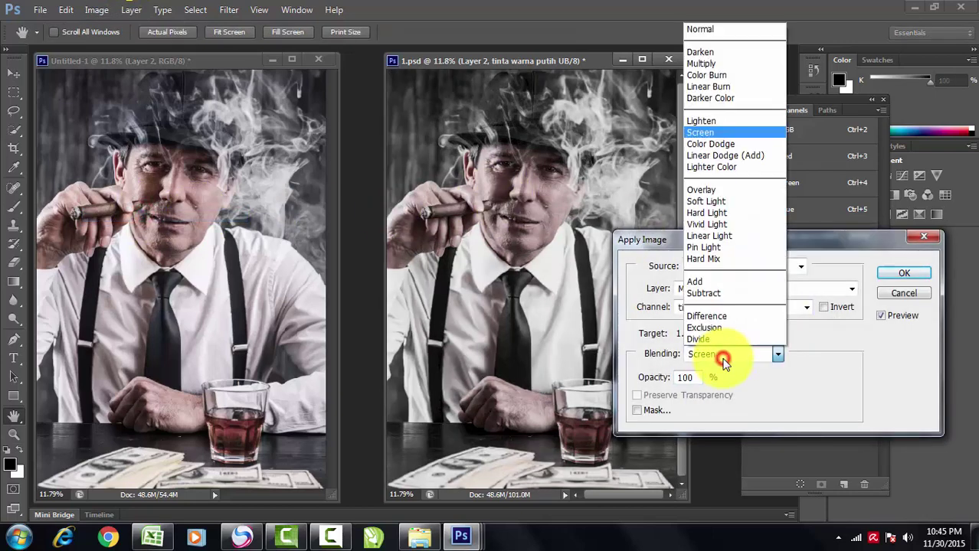
{"action": "left_click", "coordinate": [710, 133]}
{"action": "left_click", "coordinate": [690, 377]}
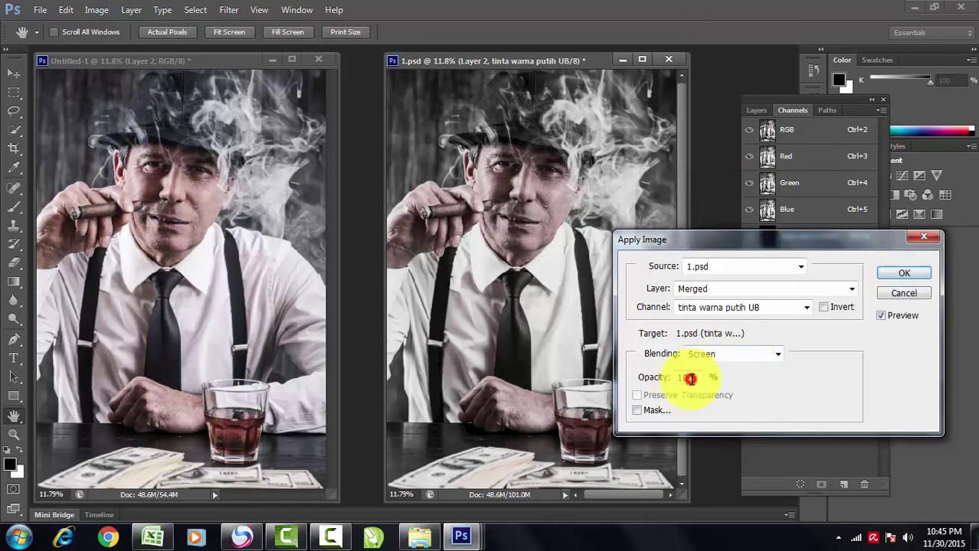
{"action": "left_click", "coordinate": [900, 273]}
Load the "tinta warna merah" channel as a selection, expand it by 1 pixel, fill it with black in that channel, and deselect
{"action": "left_click", "coordinate": [812, 297]}
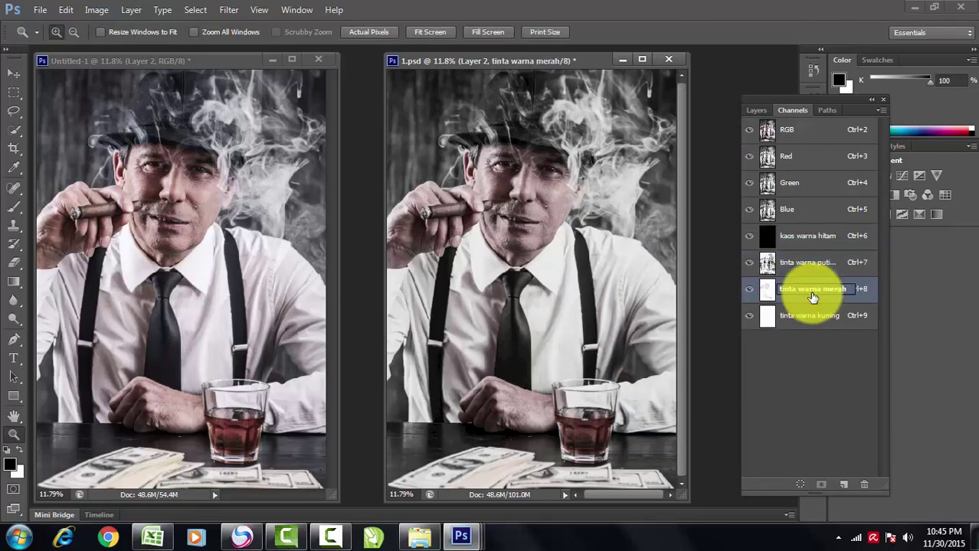
{"action": "left_click", "coordinate": [764, 316]}
{"action": "left_click", "coordinate": [767, 297]}
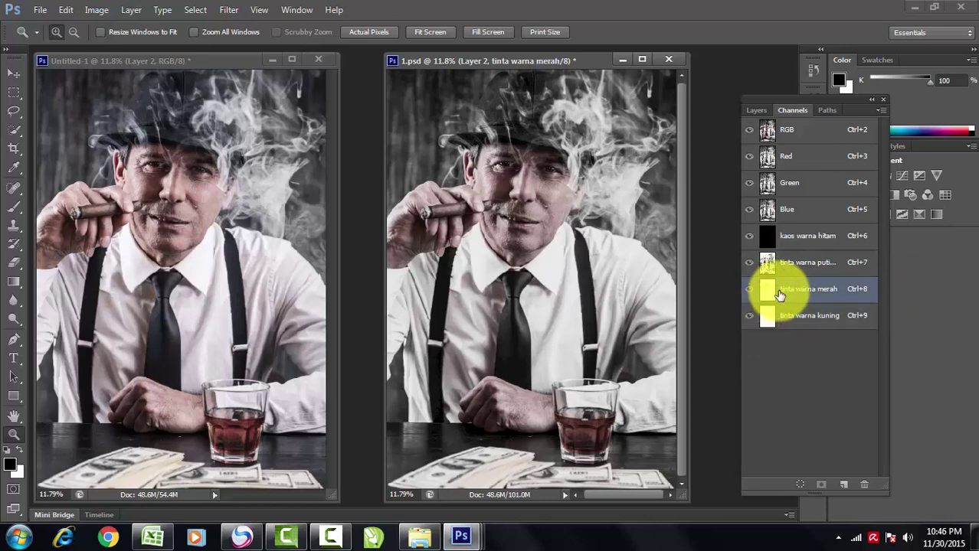
{"action": "key", "text": "Return"}
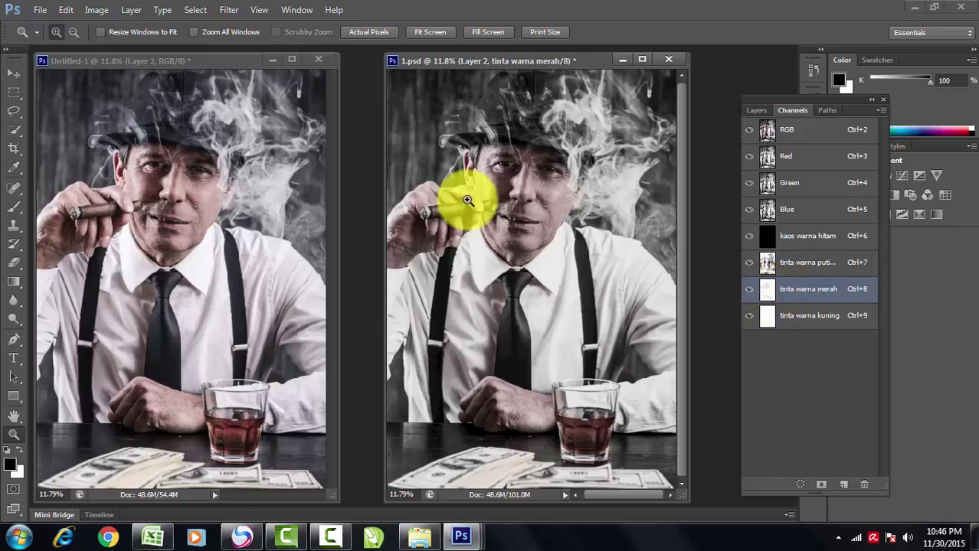
{"action": "left_click", "coordinate": [196, 12]}
{"action": "mouse_move", "coordinate": [236, 164]}
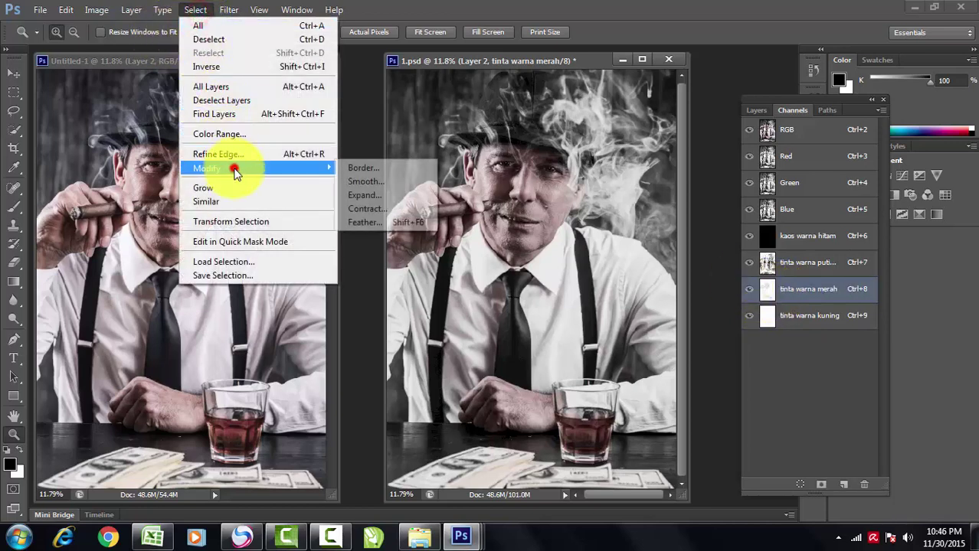
{"action": "left_click", "coordinate": [369, 192]}
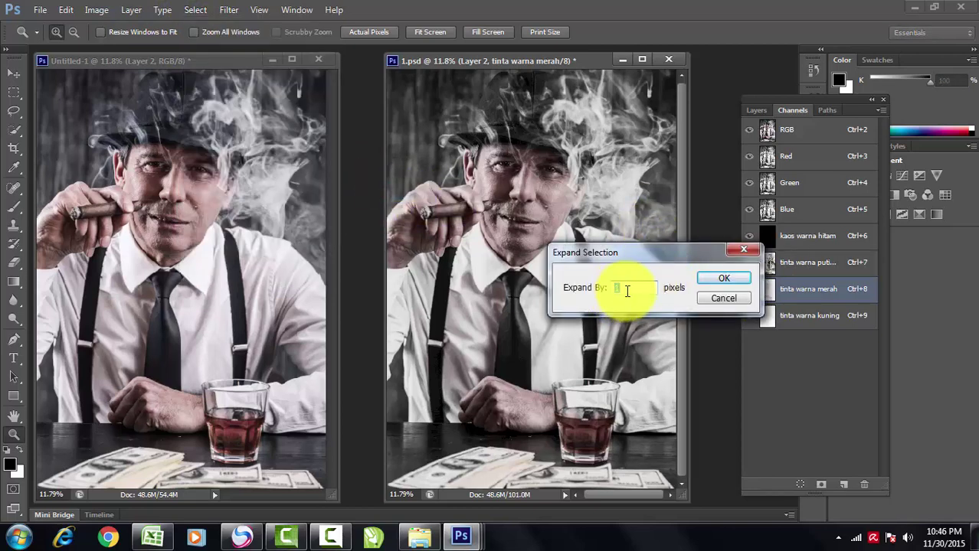
{"action": "left_click", "coordinate": [708, 278]}
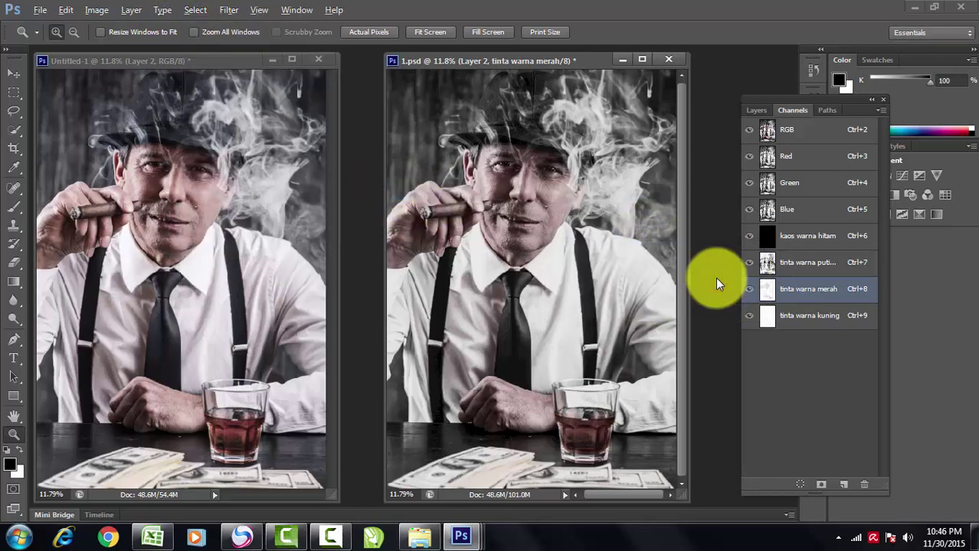
{"action": "key", "text": "alt+Delete"}
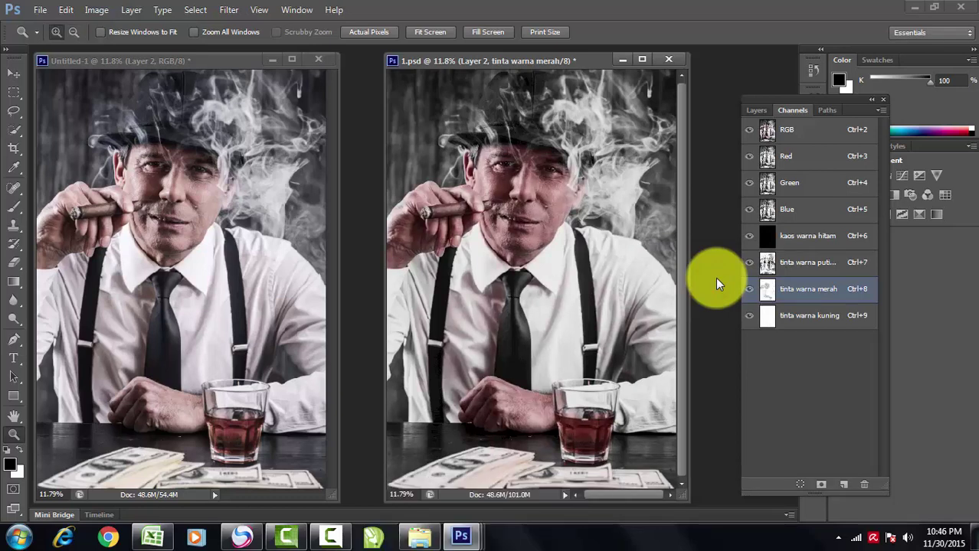
{"action": "key", "text": "ctrl+d"}
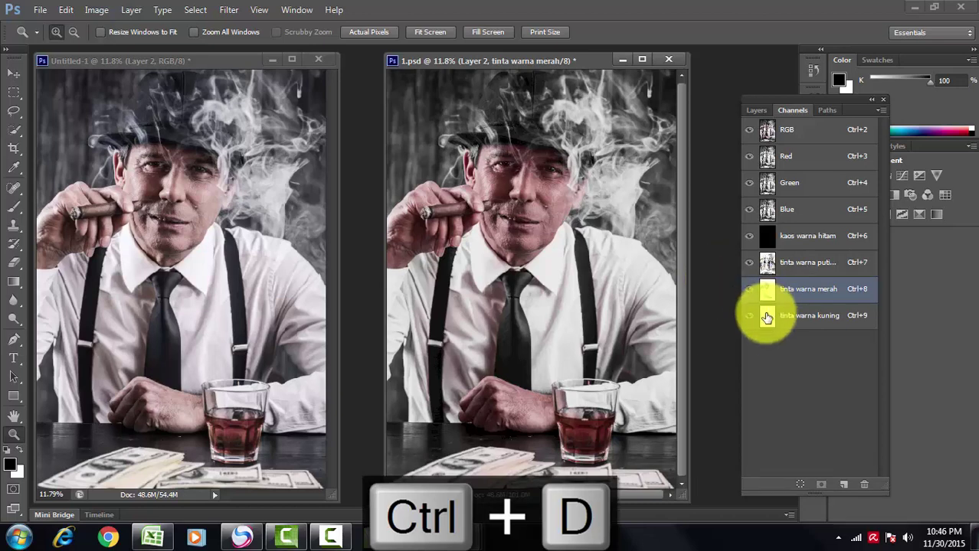
Load the "tinta warna kuning" channel as a selection, expand it by 1 pixel, fill it with black in that channel, and deselect
{"action": "left_click", "coordinate": [768, 322]}
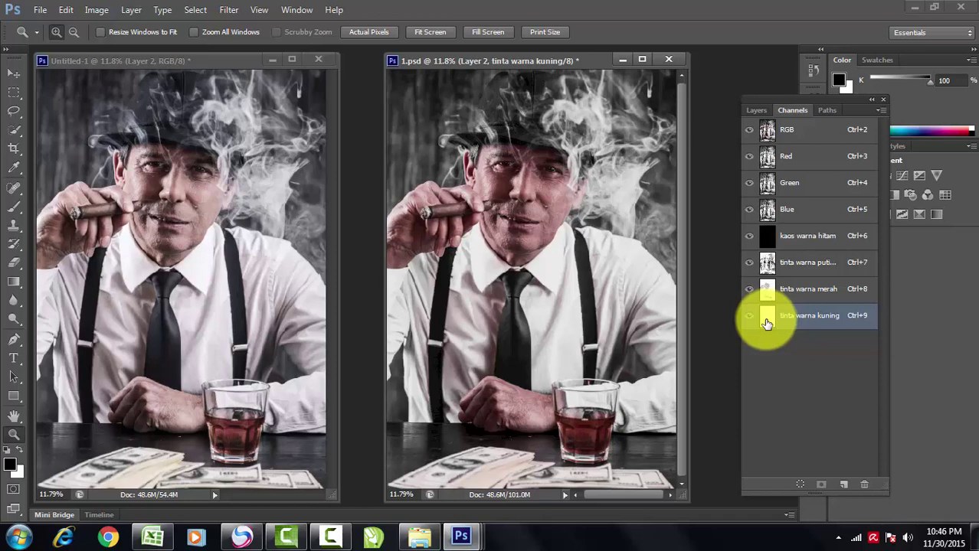
{"action": "left_click", "coordinate": [768, 321], "text": "ctrl"}
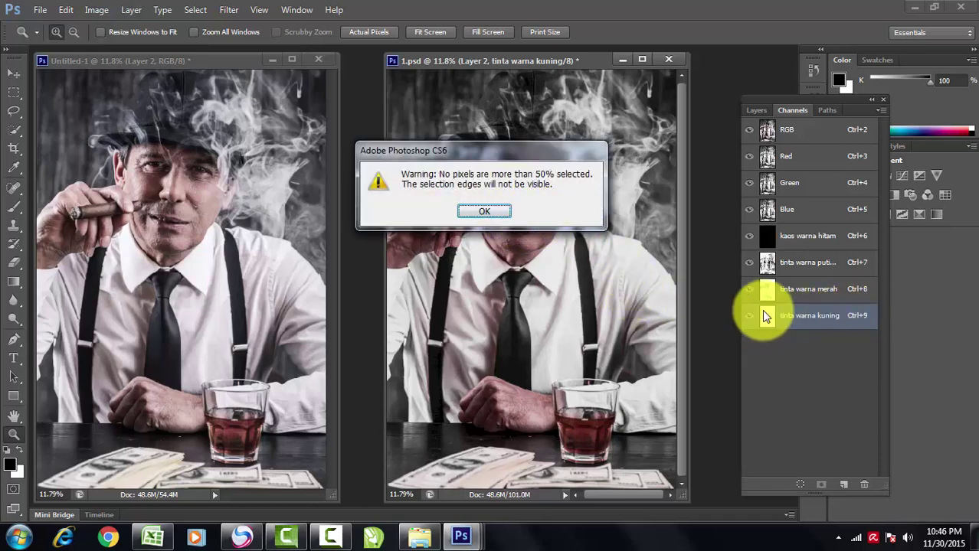
{"action": "left_click", "coordinate": [481, 212]}
{"action": "left_click", "coordinate": [193, 11]}
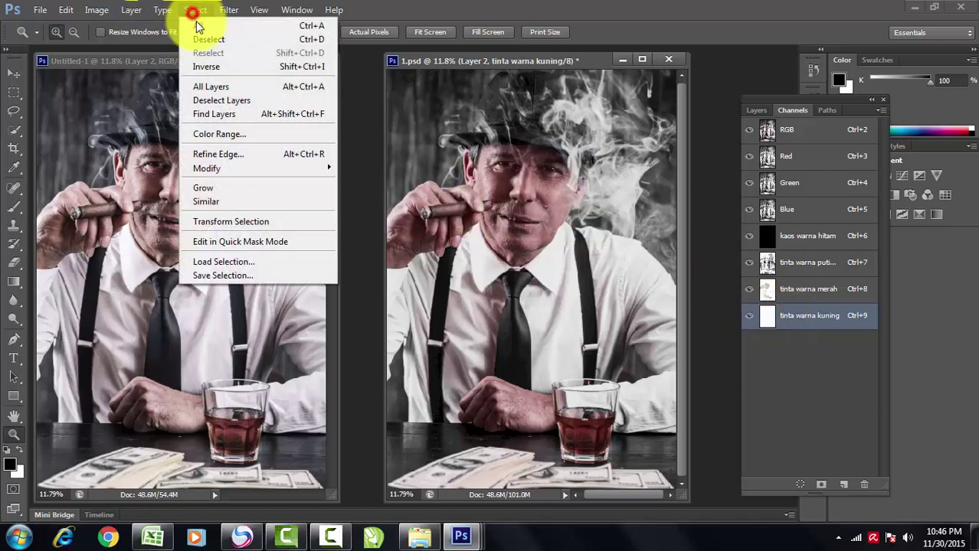
{"action": "mouse_move", "coordinate": [247, 167]}
{"action": "left_click", "coordinate": [363, 192]}
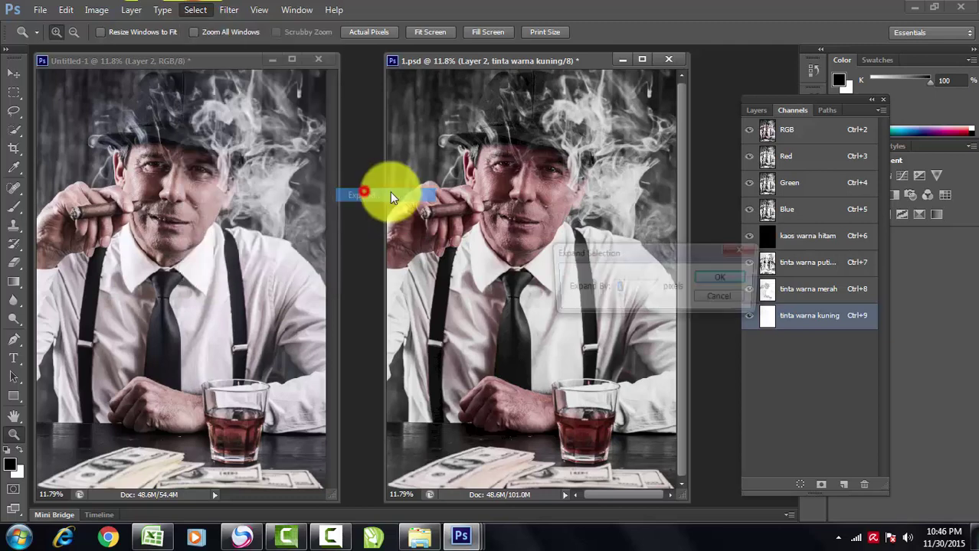
{"action": "left_click", "coordinate": [729, 279]}
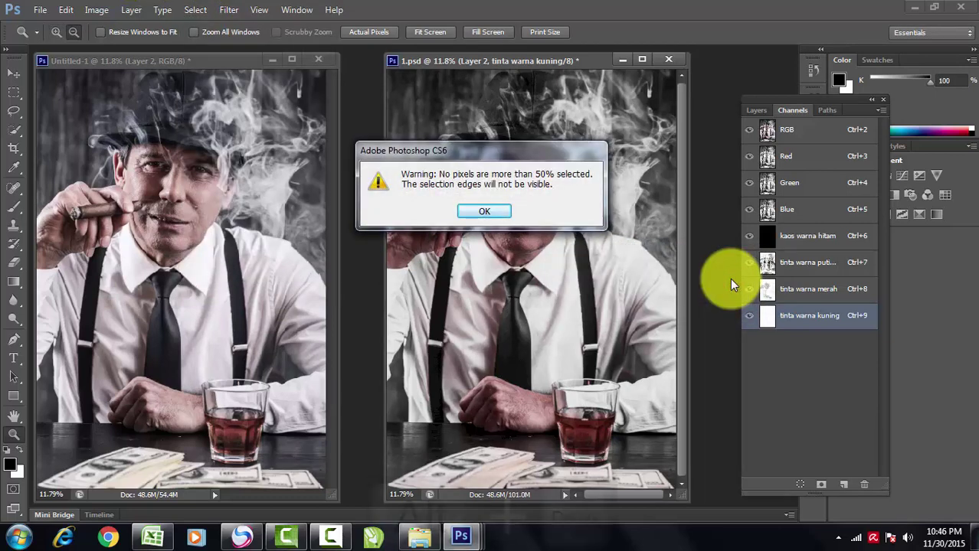
{"action": "key", "text": "alt+Delete"}
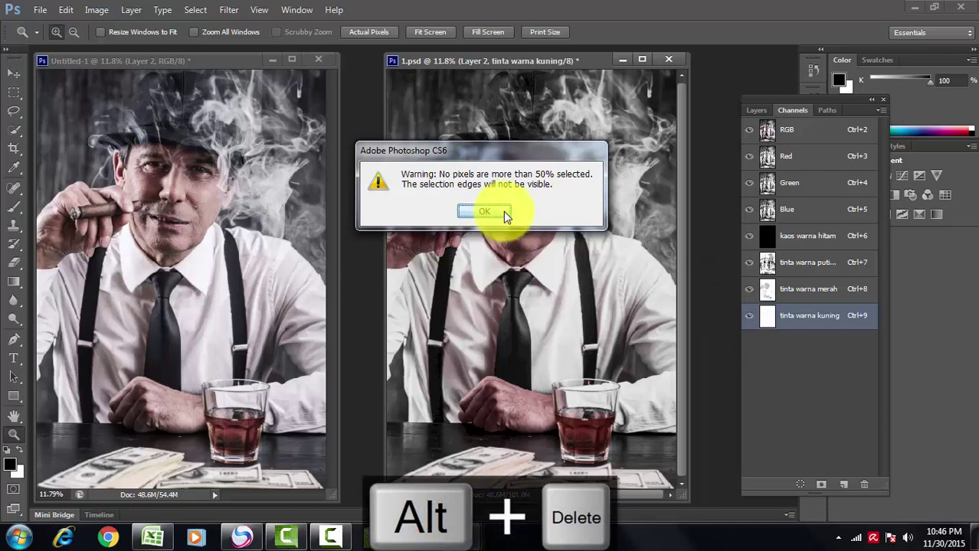
{"action": "left_click", "coordinate": [484, 212]}
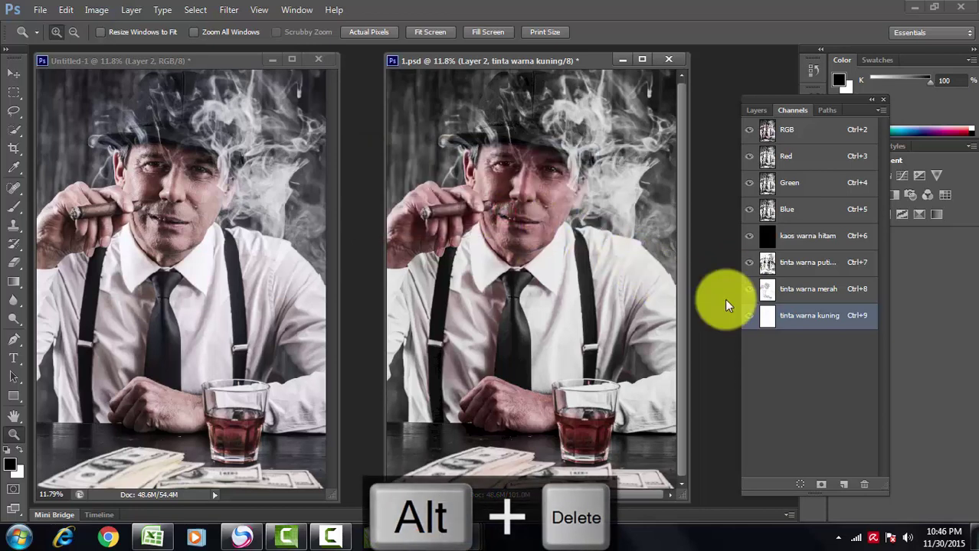
{"action": "key", "text": "alt+Delete"}
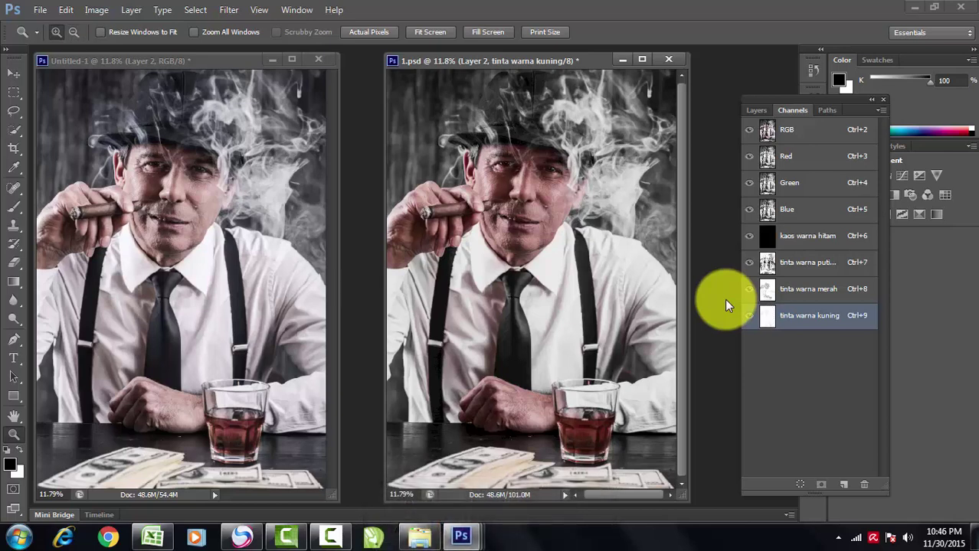
{"action": "key", "text": "ctrl+d"}
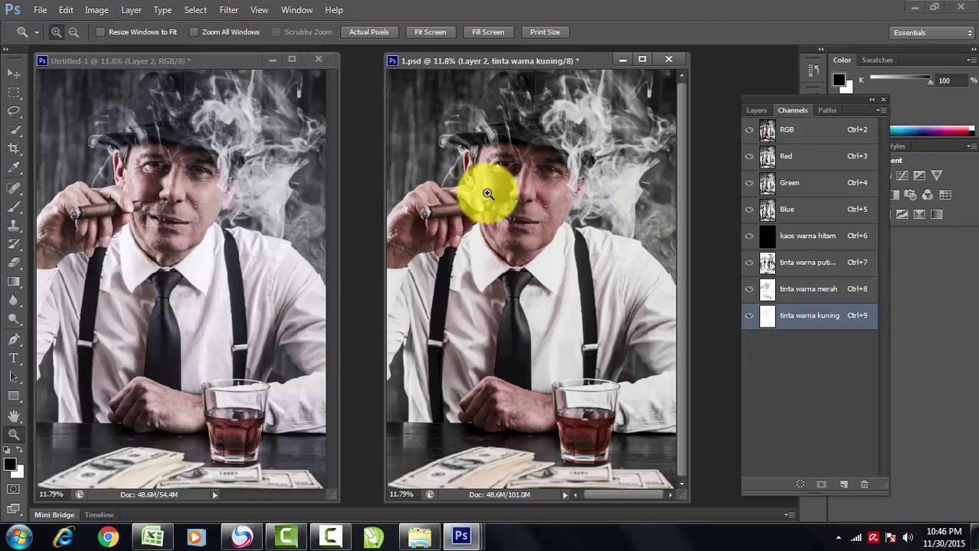
Hide the RGB composite and all ink channels, then show the white, red and yellow inks one by one over the black shirt
{"action": "left_click", "coordinate": [750, 129]}
{"action": "left_click_drag", "start_coordinate": [747, 264], "coordinate": [759, 335]}
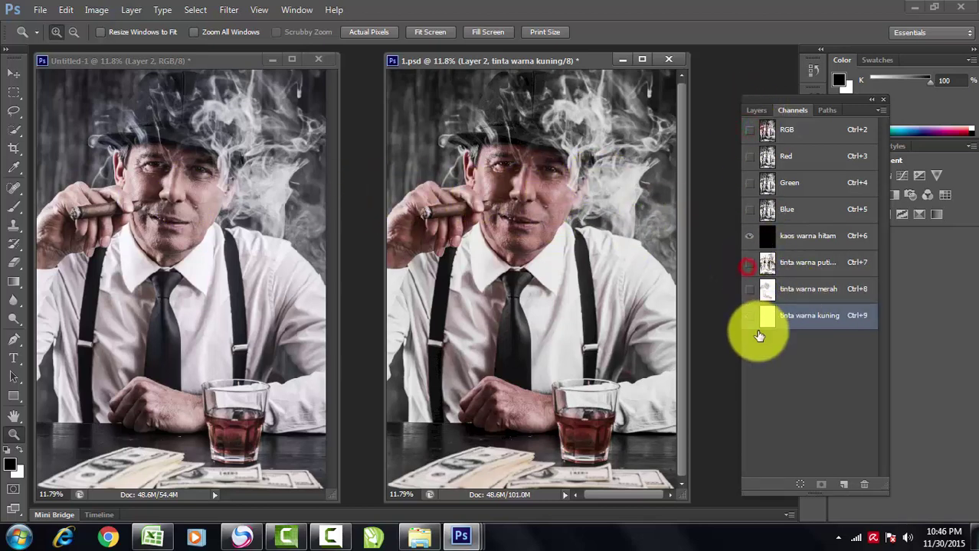
{"action": "left_click", "coordinate": [750, 261]}
{"action": "key", "text": "x"}
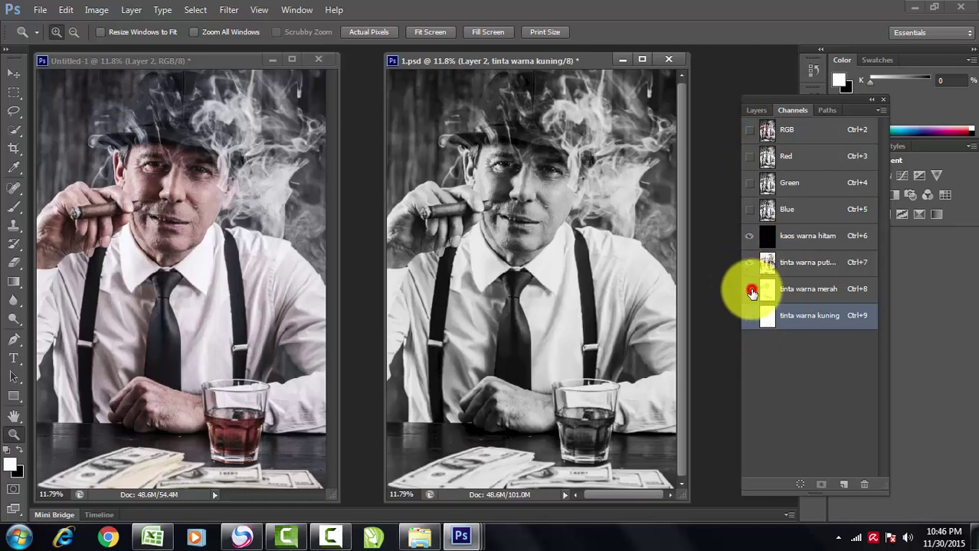
{"action": "left_click", "coordinate": [751, 291]}
{"action": "left_click", "coordinate": [750, 317]}
{"action": "key", "text": "x"}
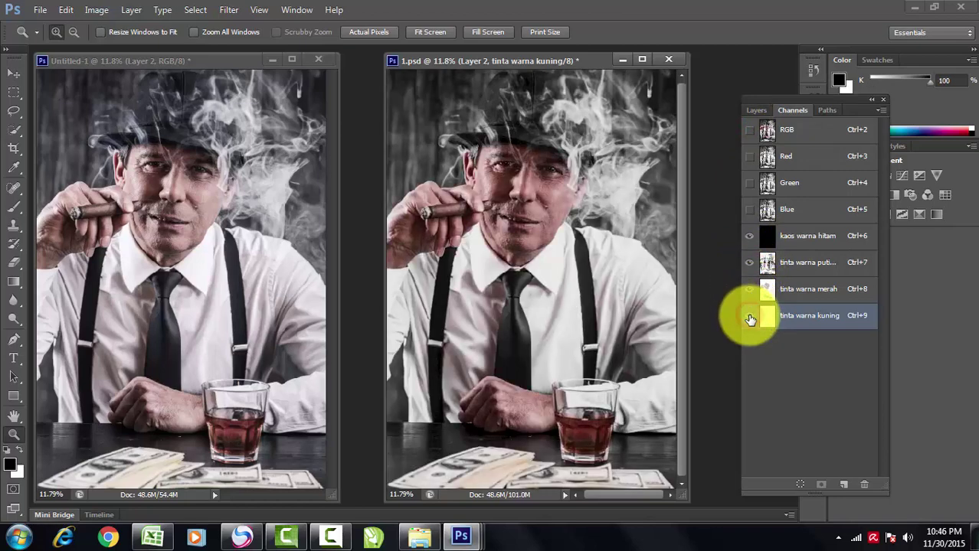
Adjust the Levels of the "tinta warna merah" channel, setting its midtone input level to 1.59
{"action": "left_click", "coordinate": [770, 291]}
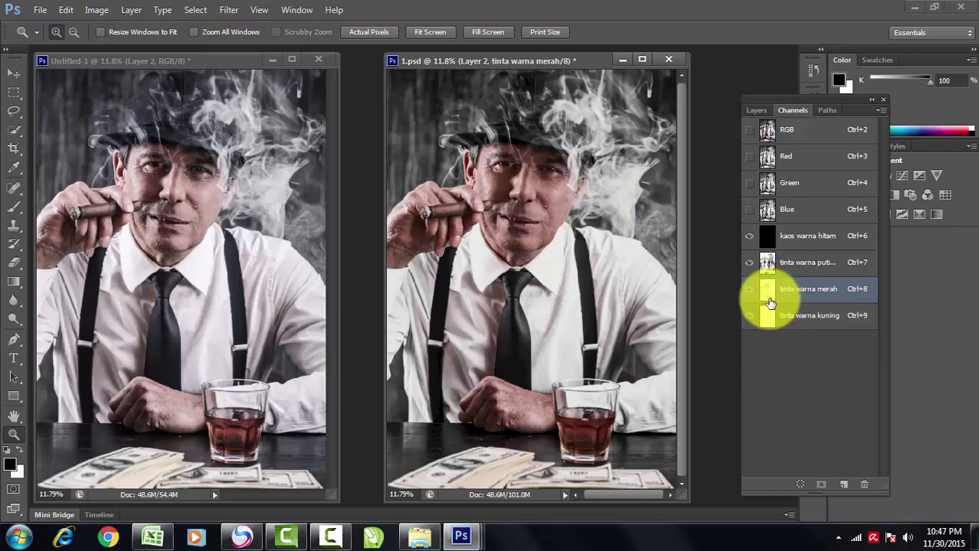
{"action": "left_click", "coordinate": [774, 315]}
{"action": "left_click", "coordinate": [769, 290]}
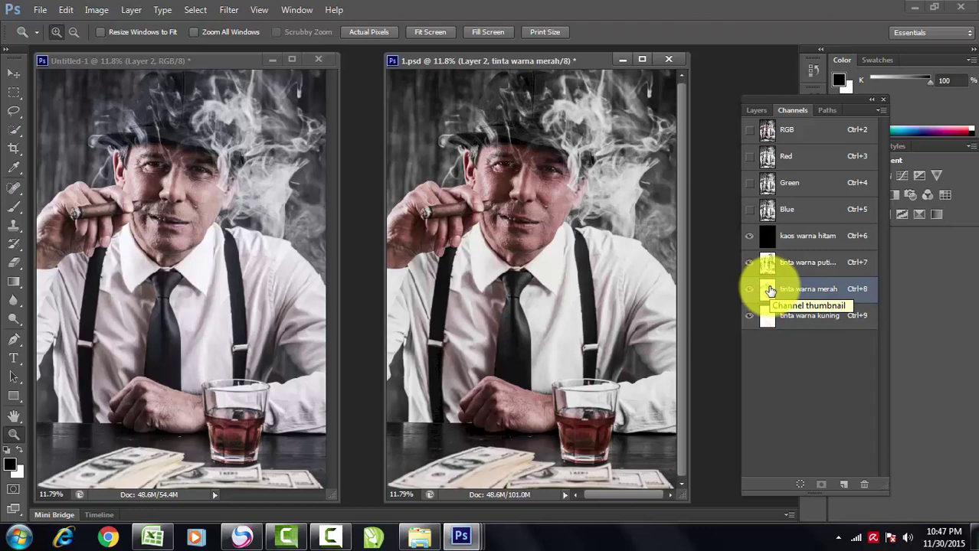
{"action": "key", "text": "ctrl+l"}
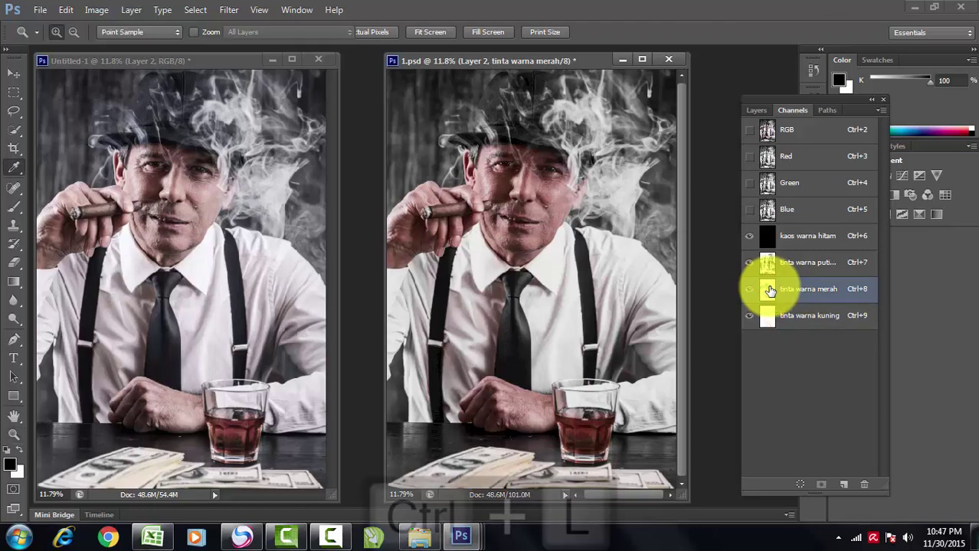
{"action": "left_click_drag", "start_coordinate": [751, 406], "coordinate": [729, 398]}
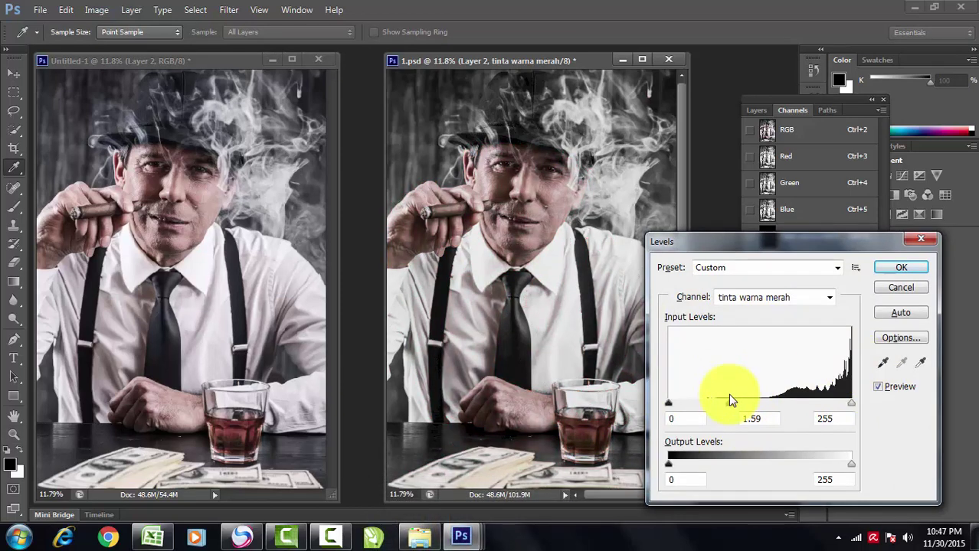
{"action": "left_click", "coordinate": [879, 269]}
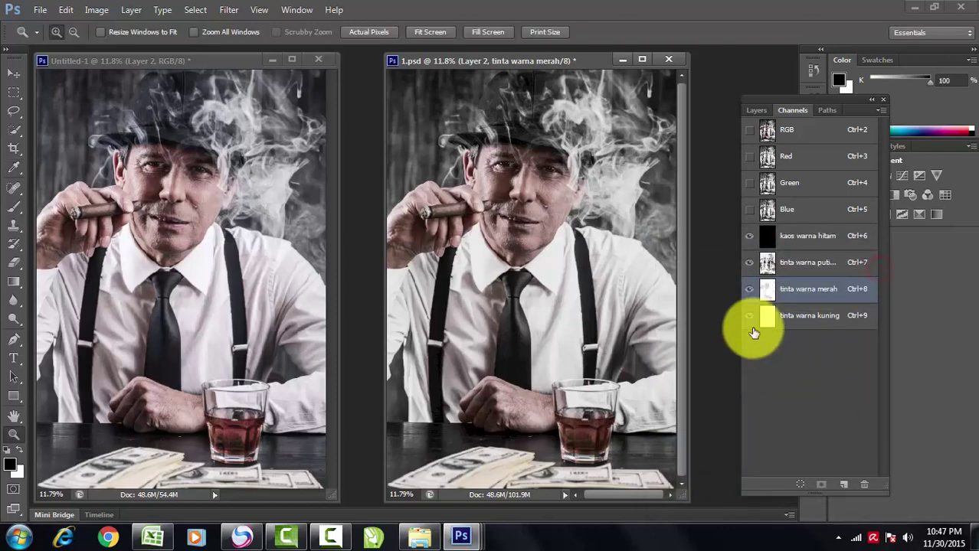
Adjust the Levels of the "tinta warna kuning" channel, setting its midtone input level to 1.30
{"action": "left_click", "coordinate": [770, 316]}
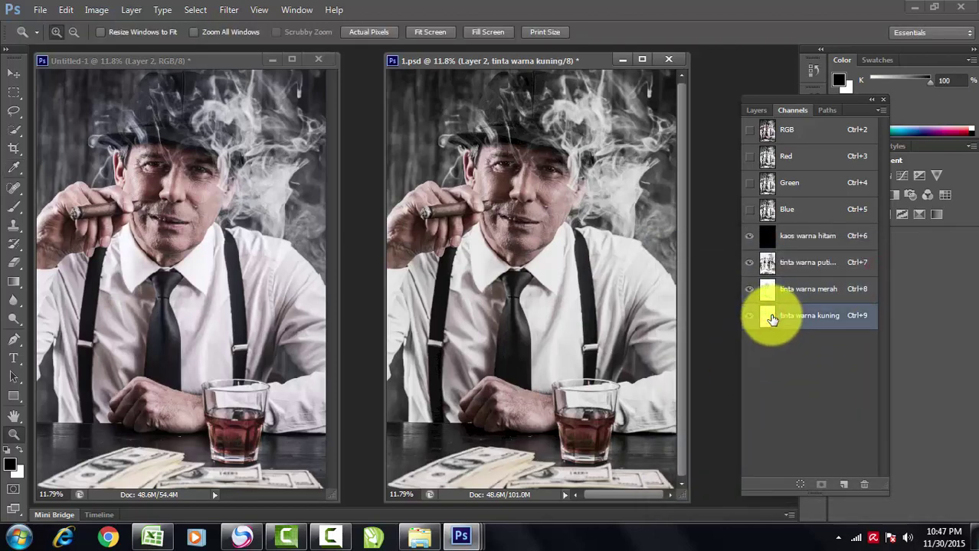
{"action": "key", "text": "ctrl+l"}
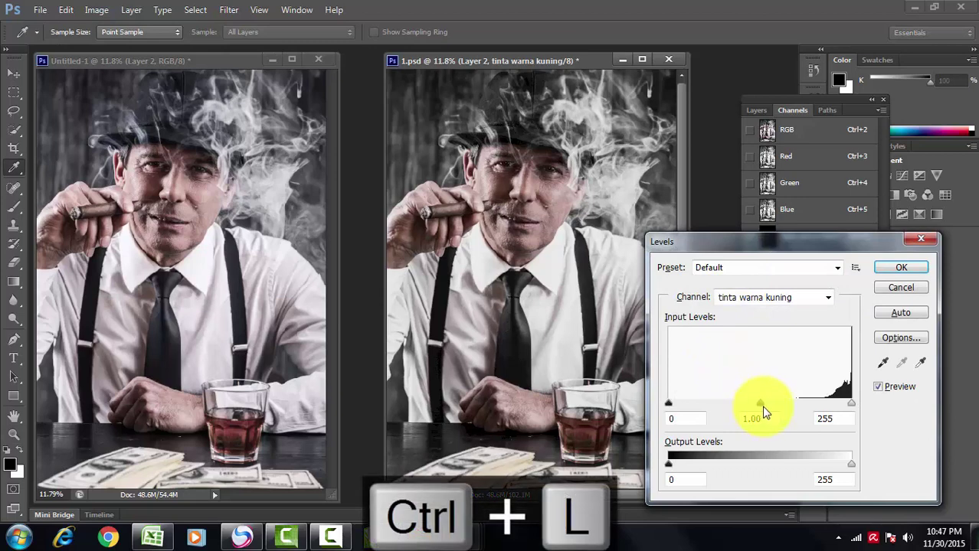
{"action": "mouse_move", "coordinate": [759, 403]}
{"action": "left_mouse_down"}
{"action": "mouse_move", "coordinate": [858, 389]}
{"action": "mouse_move", "coordinate": [656, 404]}
{"action": "mouse_move", "coordinate": [816, 388]}
{"action": "mouse_move", "coordinate": [743, 407]}
{"action": "left_mouse_up"}
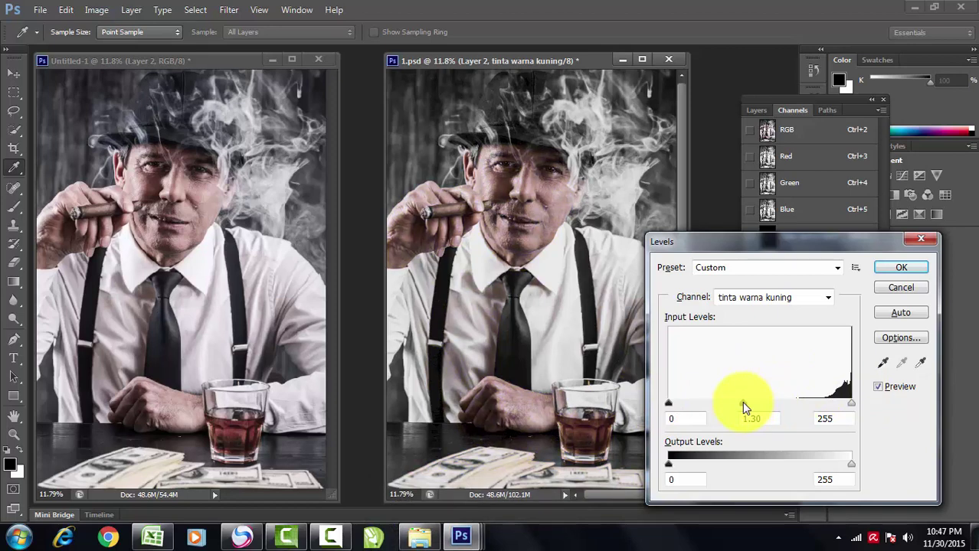
{"action": "left_click", "coordinate": [900, 267]}
{"action": "key", "text": "z"}
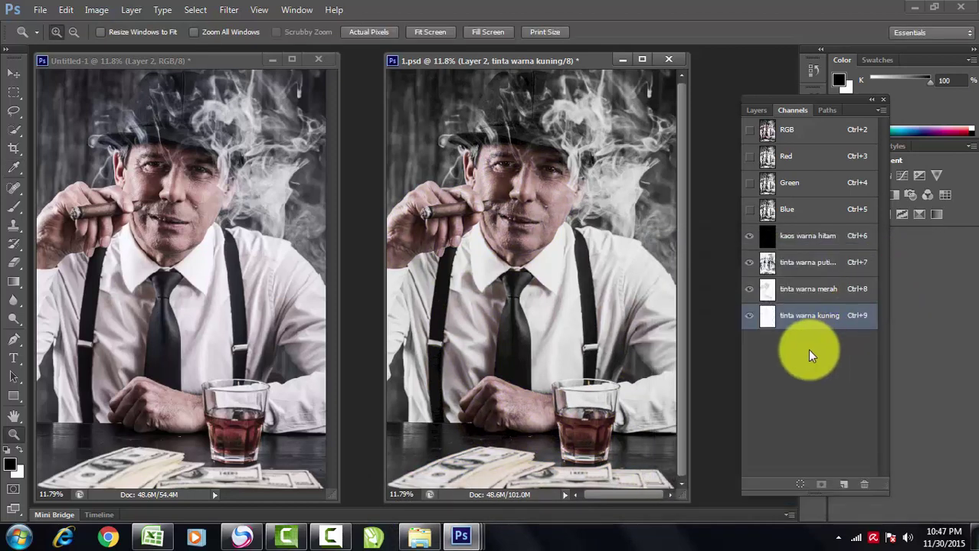
Duplicate the Blue channel within 1.psd with Invert enabled, and make the copy visible
{"action": "left_click", "coordinate": [768, 214]}
{"action": "right_click", "coordinate": [791, 216]}
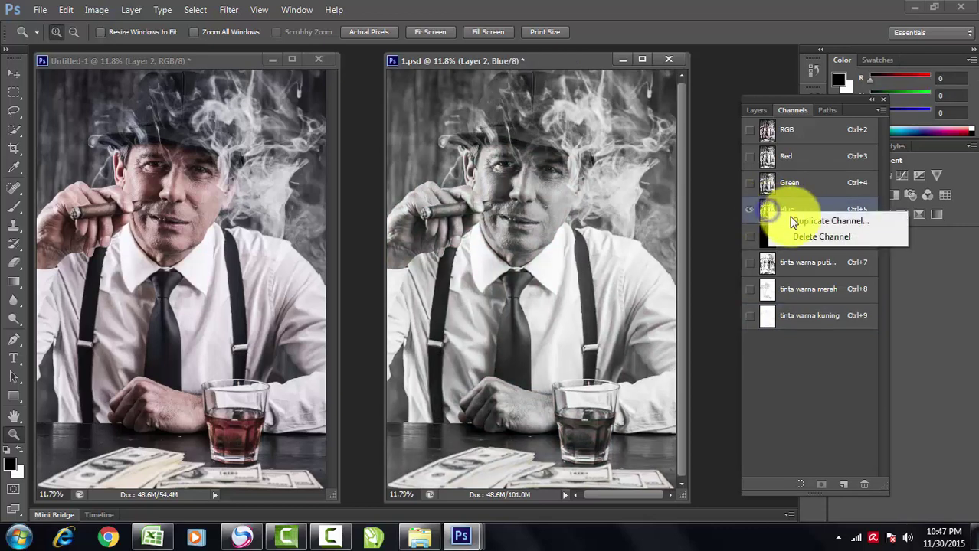
{"action": "left_click", "coordinate": [798, 220]}
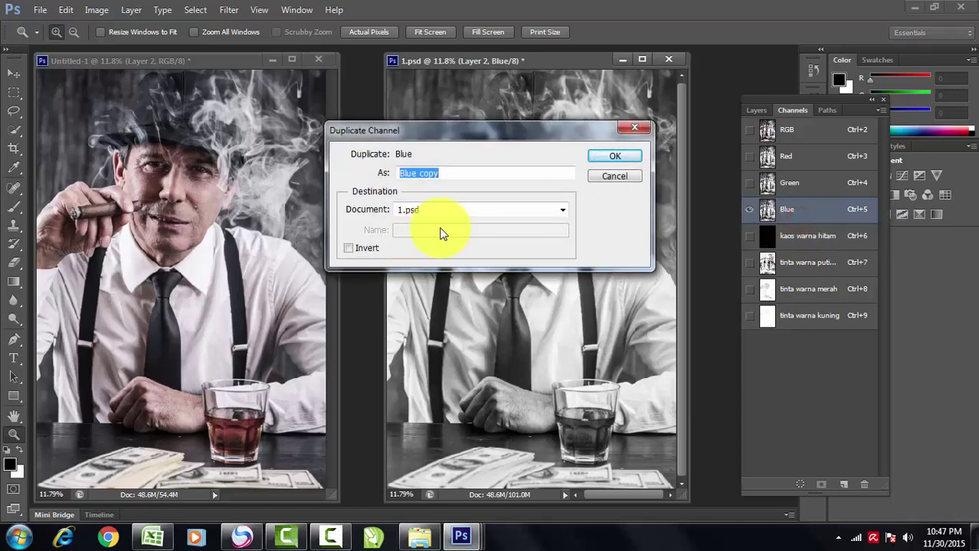
{"action": "left_click", "coordinate": [350, 248]}
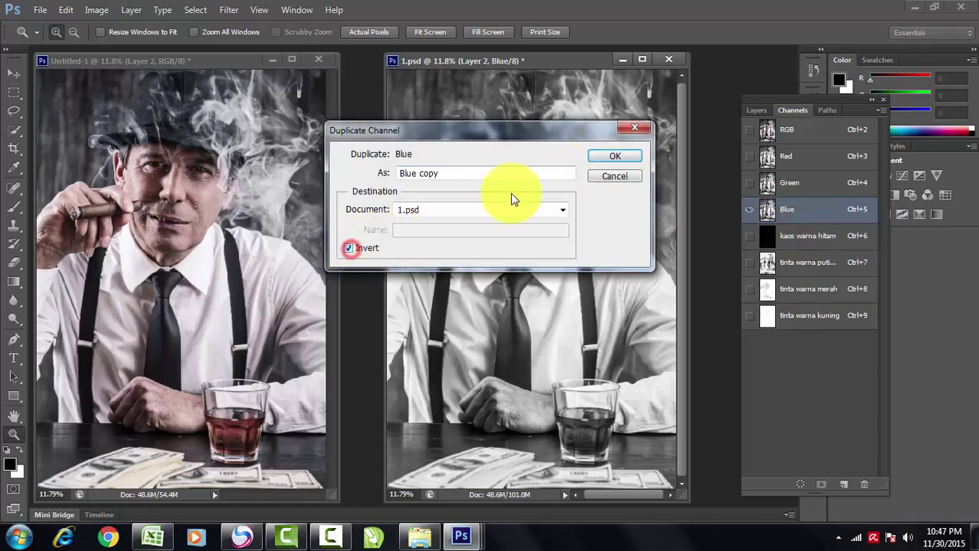
{"action": "left_click", "coordinate": [613, 158]}
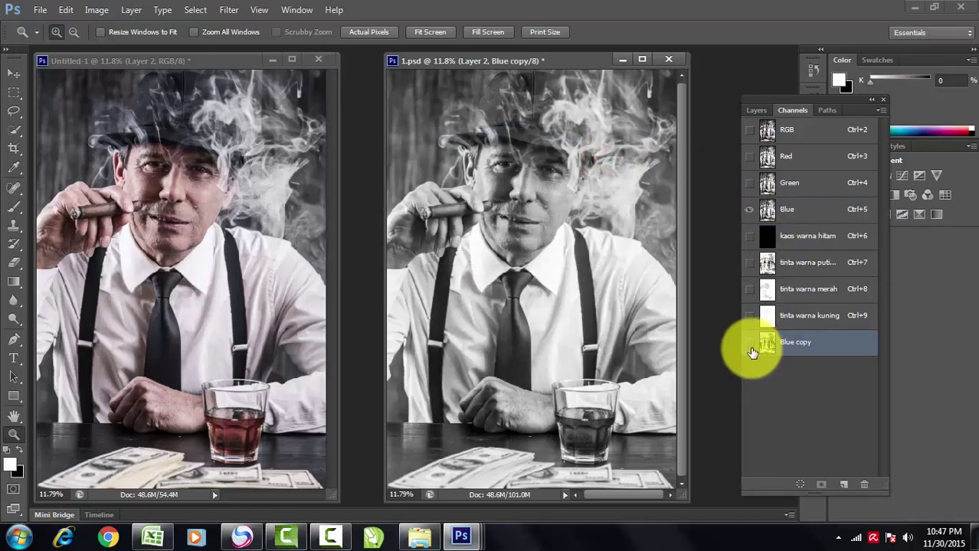
{"action": "left_click", "coordinate": [749, 342]}
Change the inverted Blue copy to a spot colour channel with white (ffffff) as its ink colour
{"action": "double_click", "coordinate": [767, 345]}
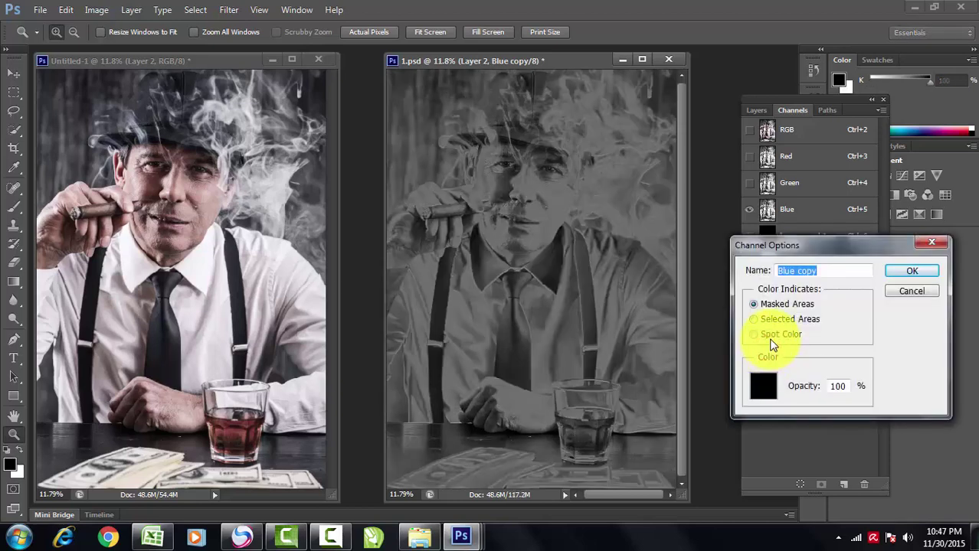
{"action": "left_click", "coordinate": [769, 333]}
{"action": "left_click", "coordinate": [767, 387]}
{"action": "left_click", "coordinate": [350, 223]}
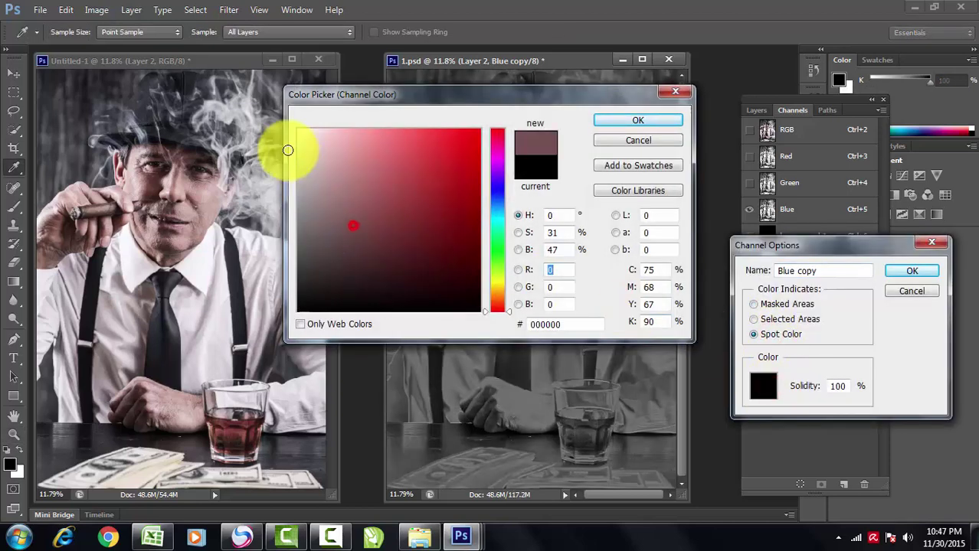
{"action": "left_click_drag", "start_coordinate": [298, 132], "coordinate": [280, 105]}
{"action": "left_click", "coordinate": [617, 123]}
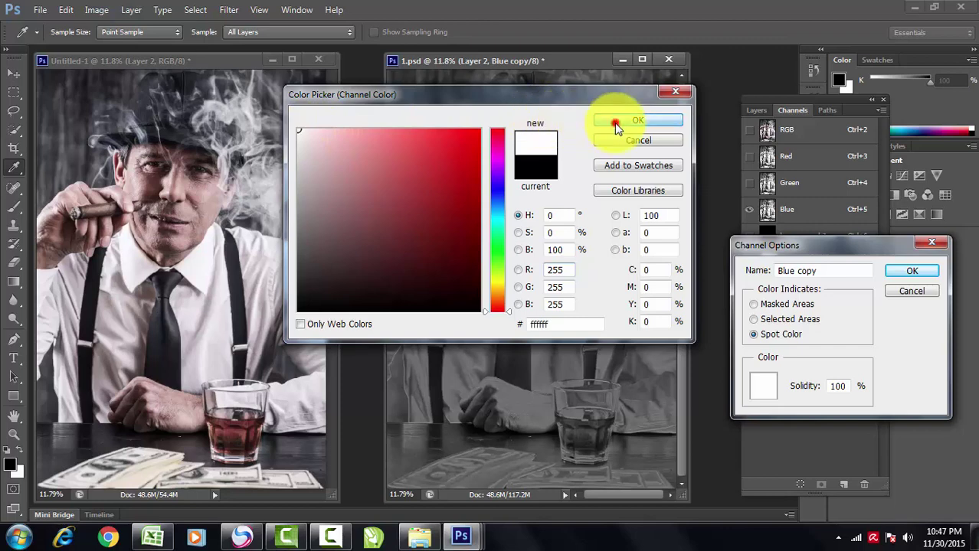
Set the white spot channel's solidity to 85% and rename it "tita putih HL"
{"action": "left_click", "coordinate": [840, 386]}
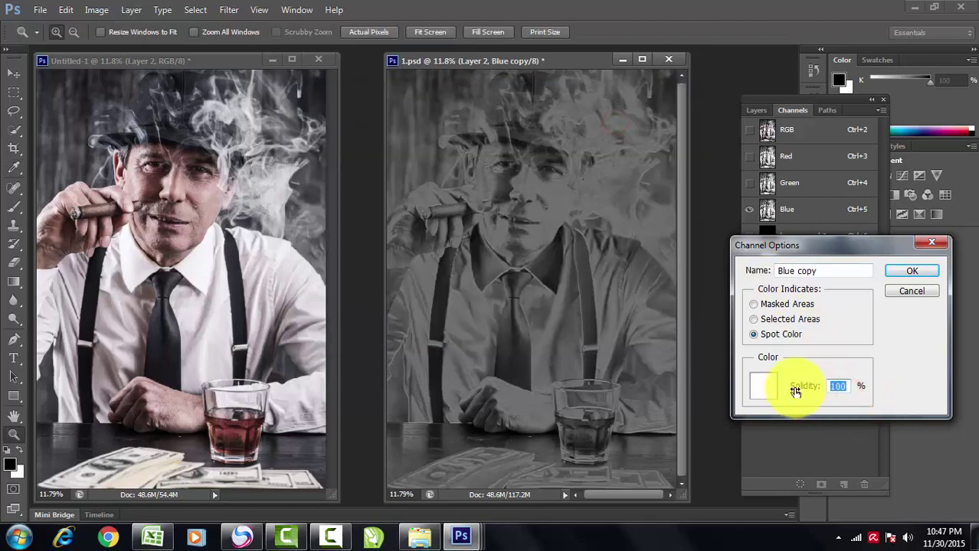
{"action": "type", "text": "85"}
{"action": "left_click_drag", "start_coordinate": [853, 268], "coordinate": [726, 280]}
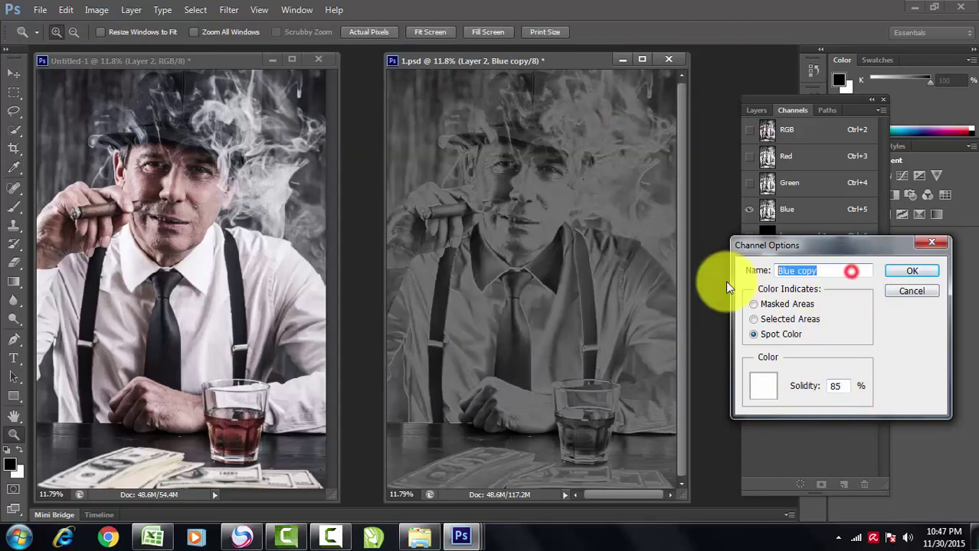
{"action": "type", "text": "tita"}
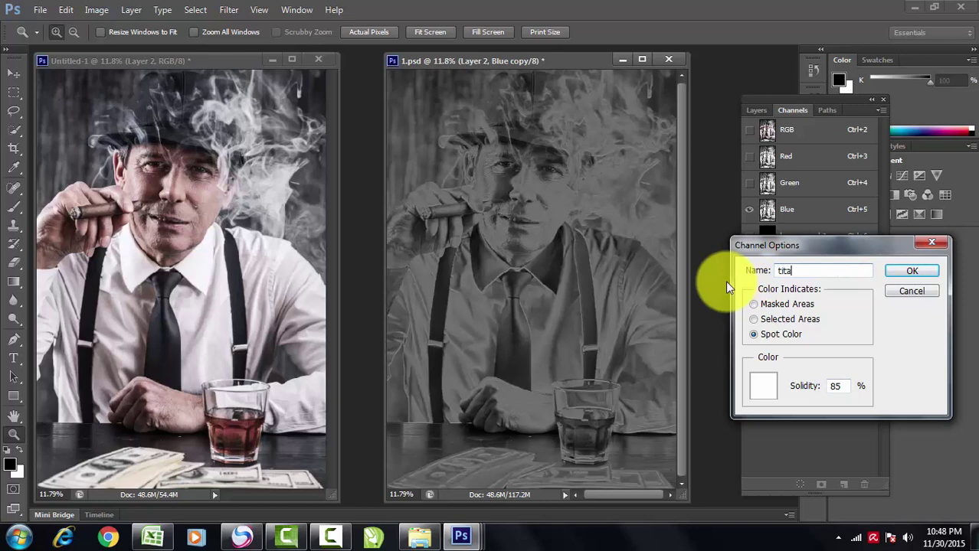
{"action": "type", "text": " putih HL"}
{"action": "left_click", "coordinate": [923, 275]}
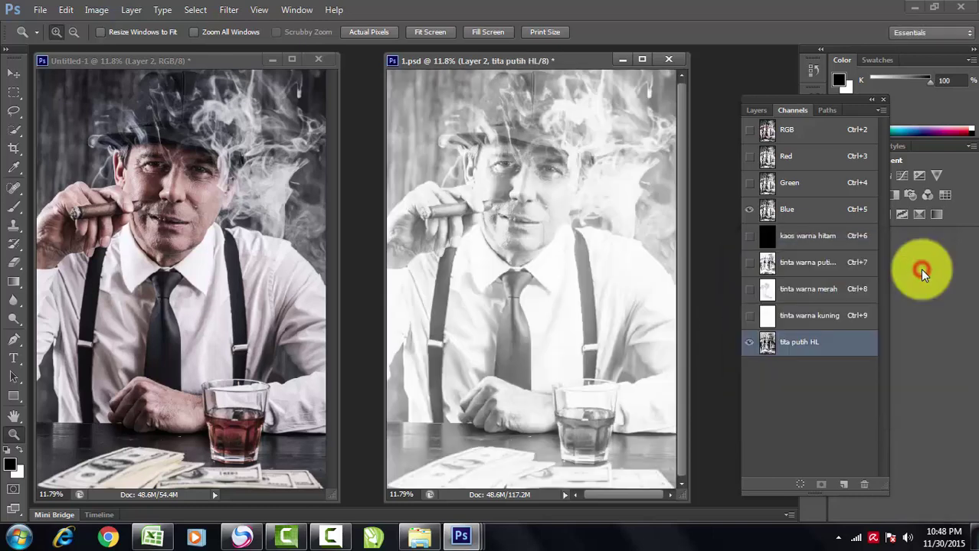
Show the black shirt channel without the Blue channel, and reveal the white, red, yellow and "tita putih HL" inks one by one
{"action": "left_click", "coordinate": [750, 236]}
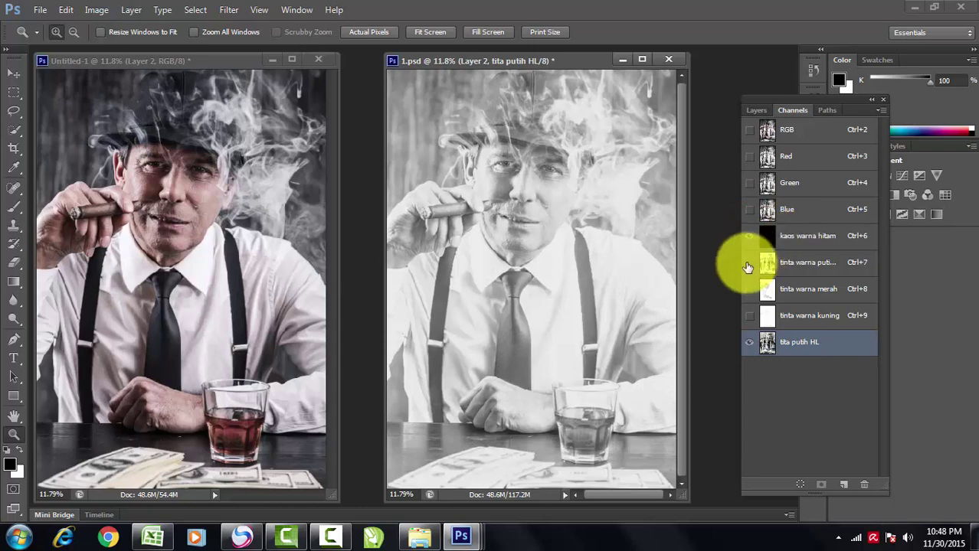
{"action": "left_click", "coordinate": [749, 342]}
{"action": "key", "text": "x"}
{"action": "left_click", "coordinate": [753, 266]}
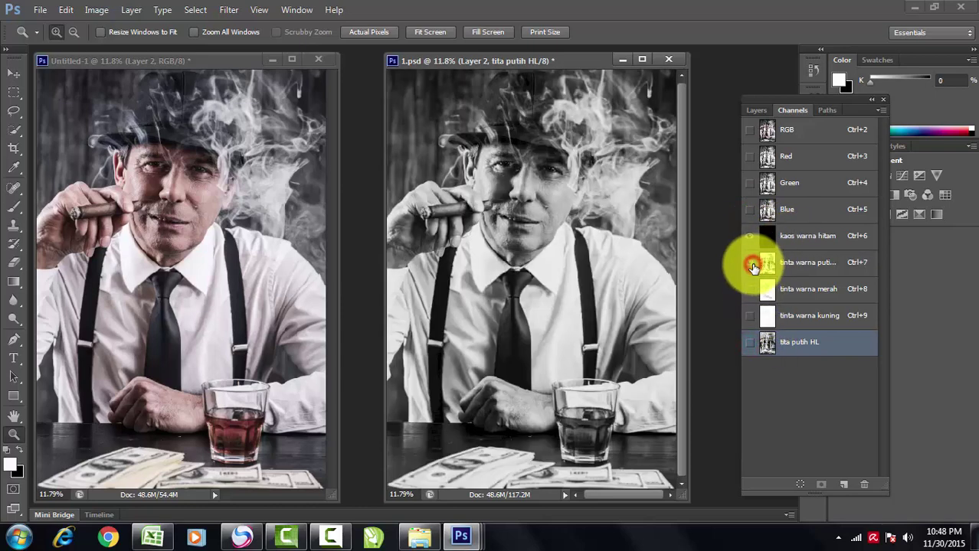
{"action": "left_click", "coordinate": [749, 289]}
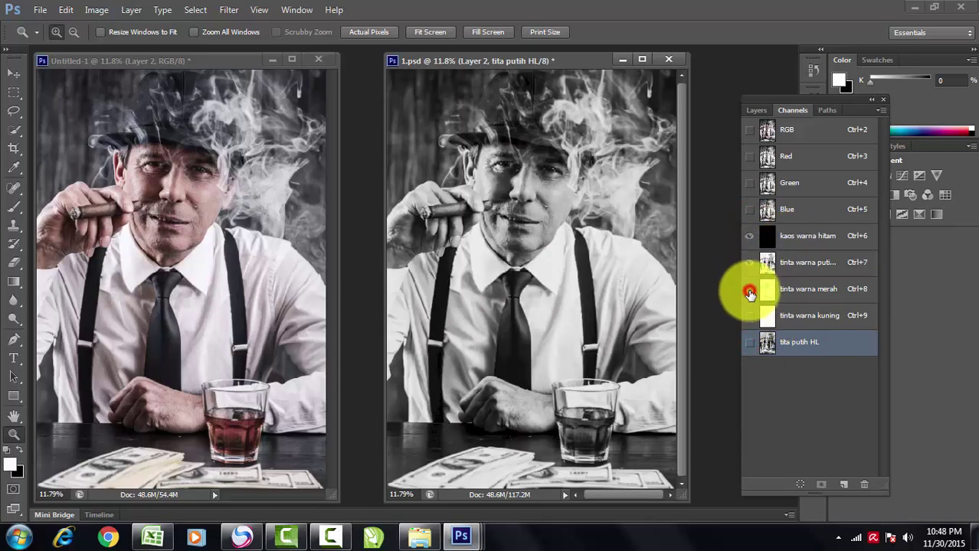
{"action": "left_click", "coordinate": [751, 316]}
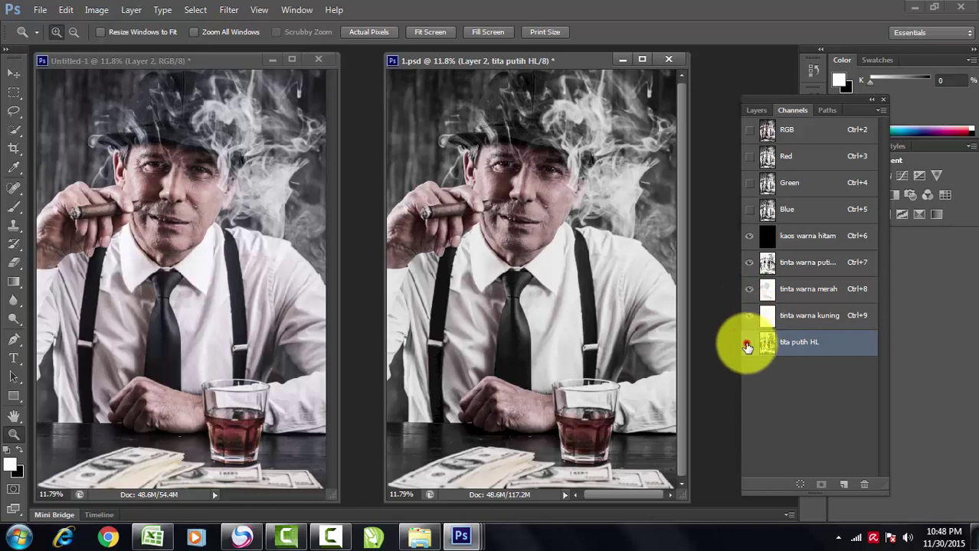
{"action": "left_click", "coordinate": [749, 343]}
{"action": "key", "text": "x"}
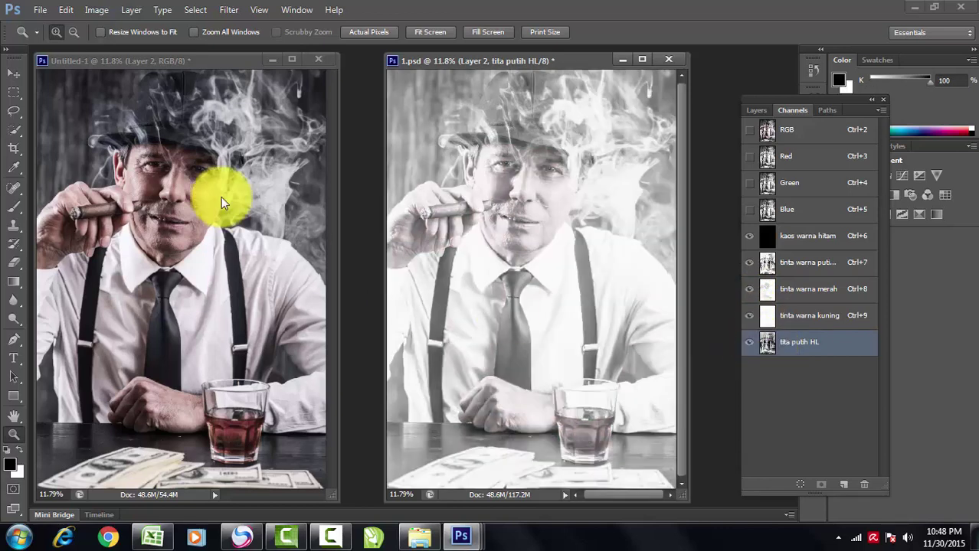
Apply the merged "tita putih HL" channel onto itself through Apply Image with Screen blending at 100% opacity
{"action": "left_click", "coordinate": [96, 10]}
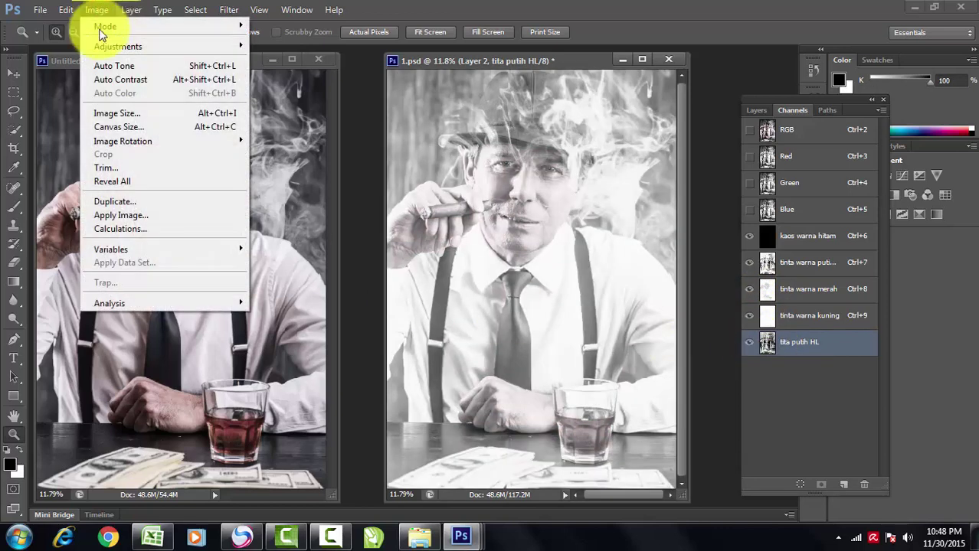
{"action": "left_click", "coordinate": [121, 215]}
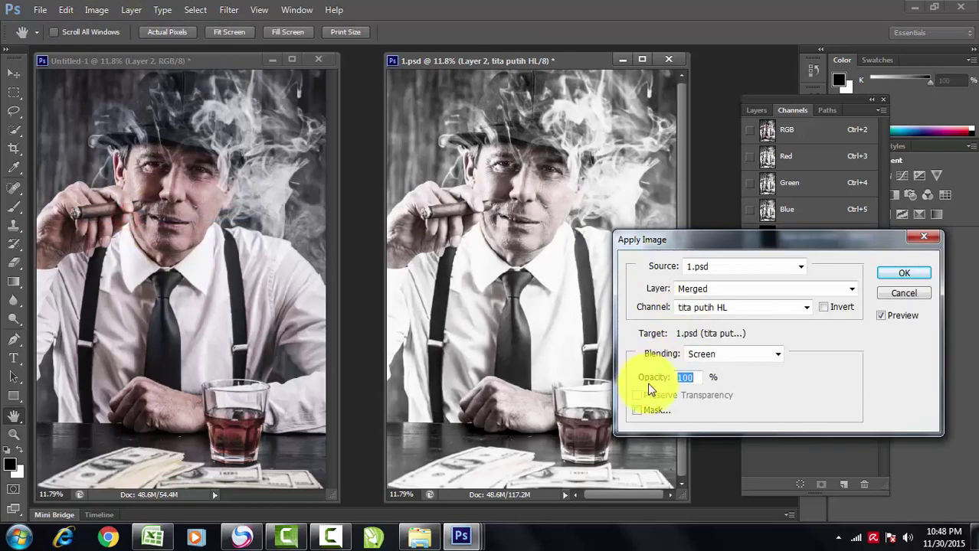
{"action": "left_click", "coordinate": [720, 356]}
{"action": "left_click", "coordinate": [697, 134]}
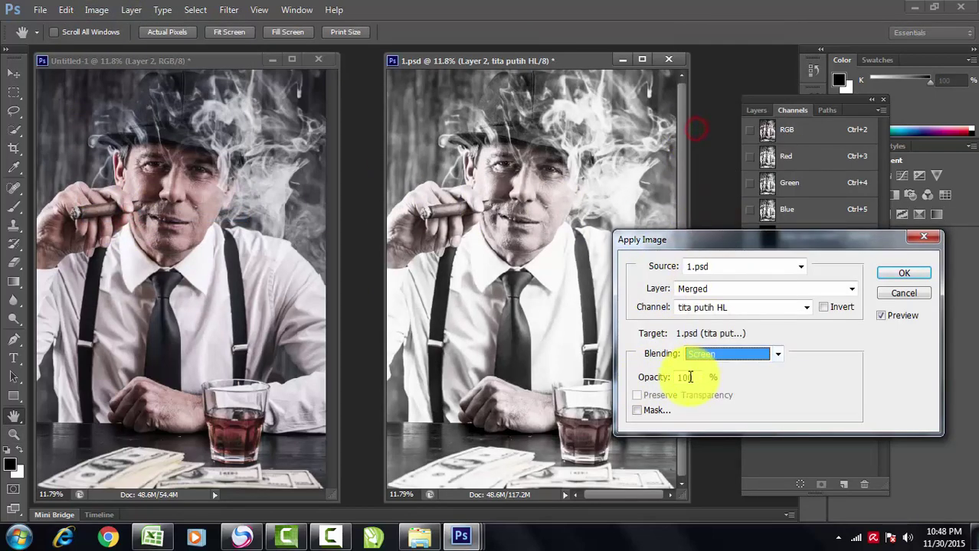
{"action": "left_click", "coordinate": [919, 274]}
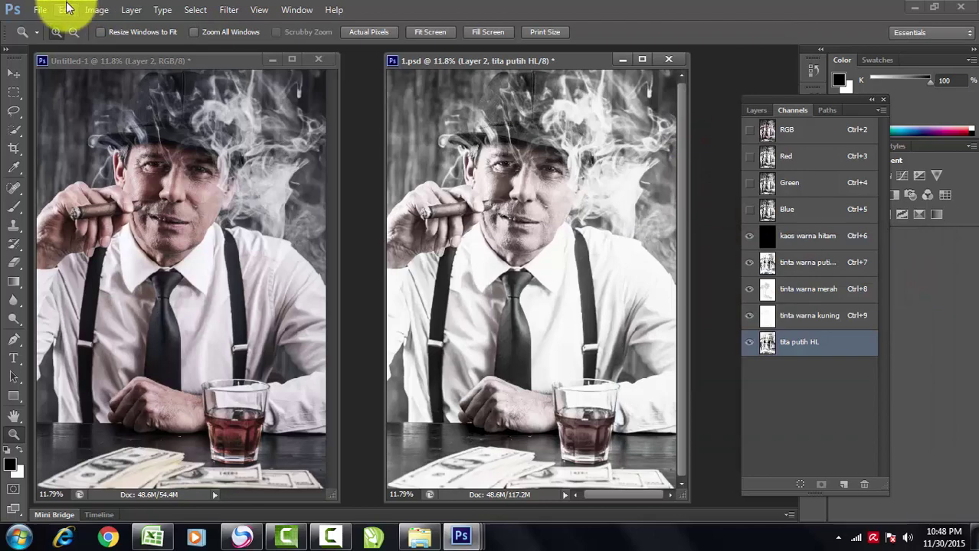
Repeat Apply Image on the "tita putih HL" channel two more times with Screen blending at 100% opacity
{"action": "left_click", "coordinate": [97, 9]}
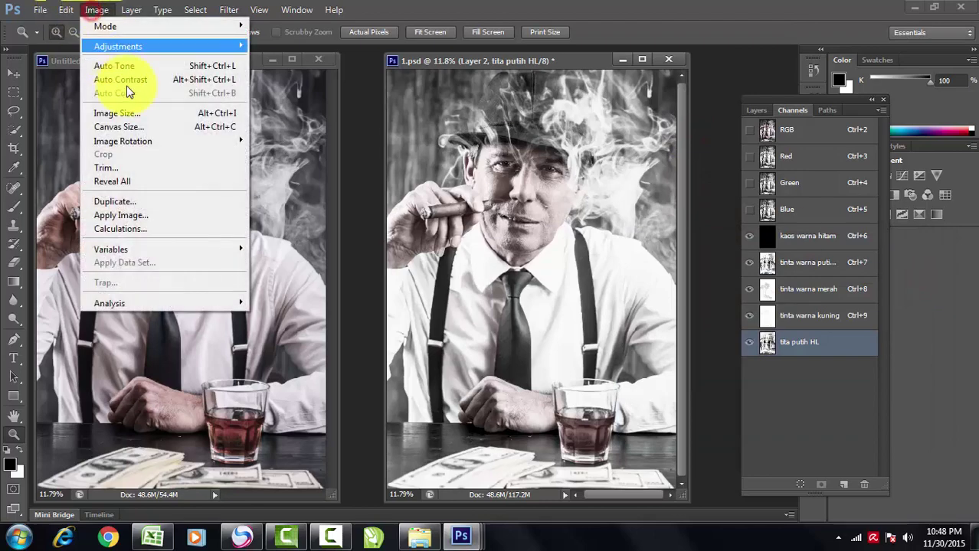
{"action": "left_click", "coordinate": [127, 214]}
{"action": "left_click", "coordinate": [889, 275]}
{"action": "key", "text": "z"}
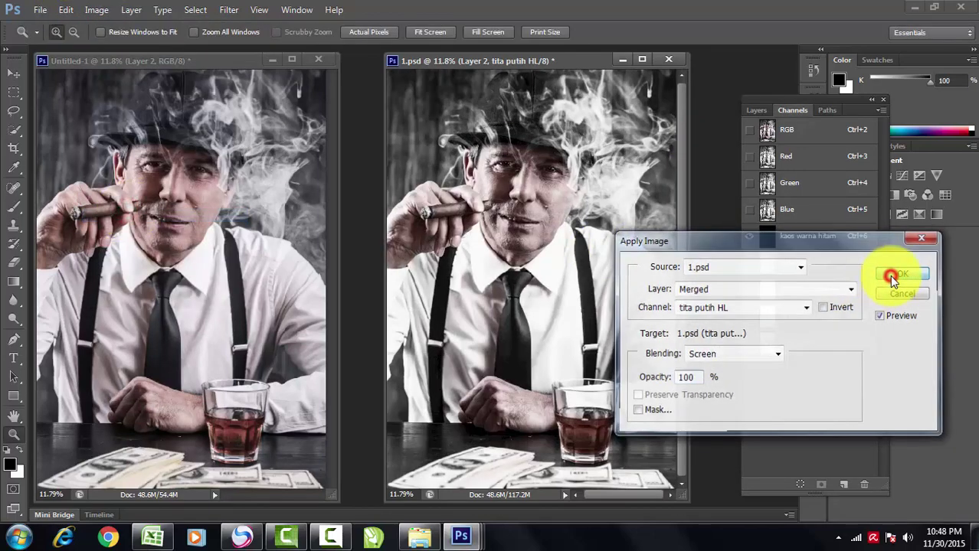
{"action": "left_click", "coordinate": [96, 10]}
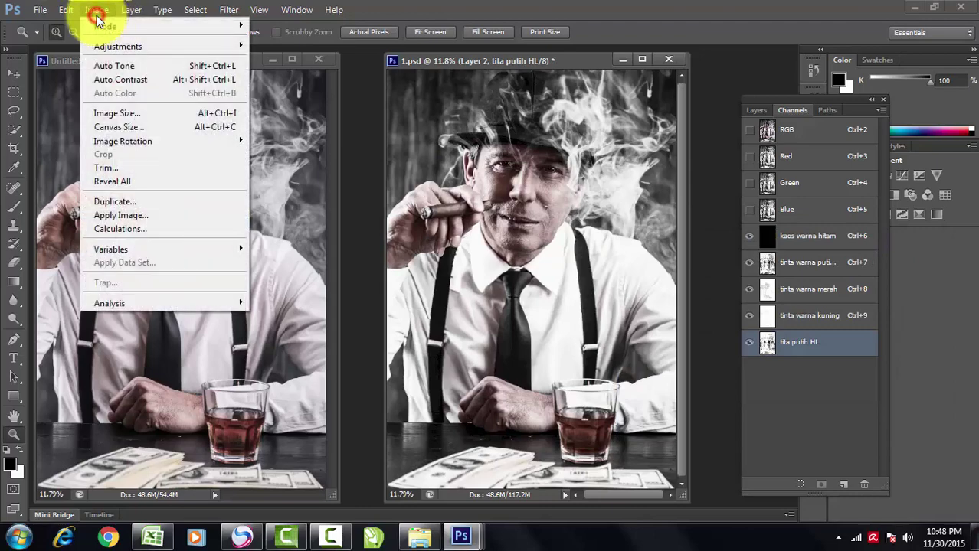
{"action": "left_click", "coordinate": [140, 219]}
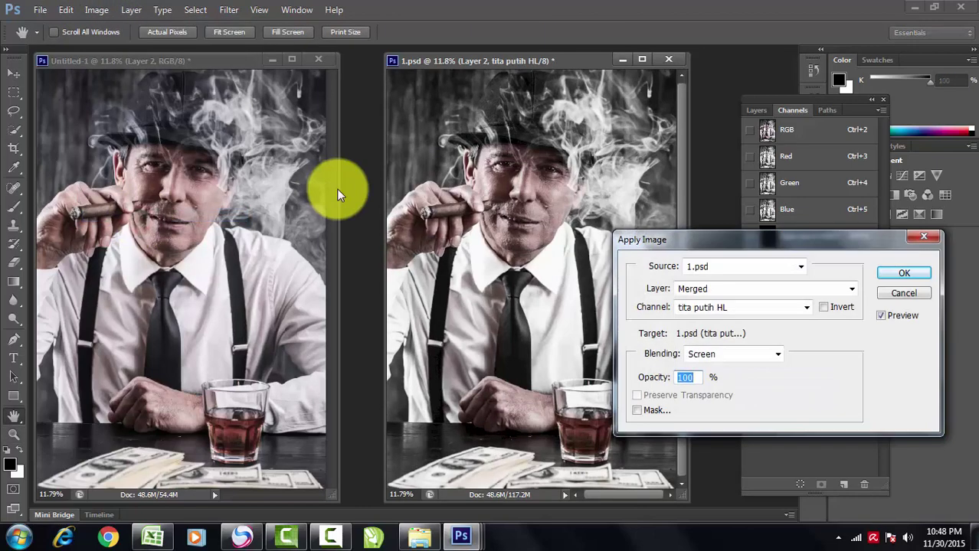
{"action": "left_click", "coordinate": [900, 271]}
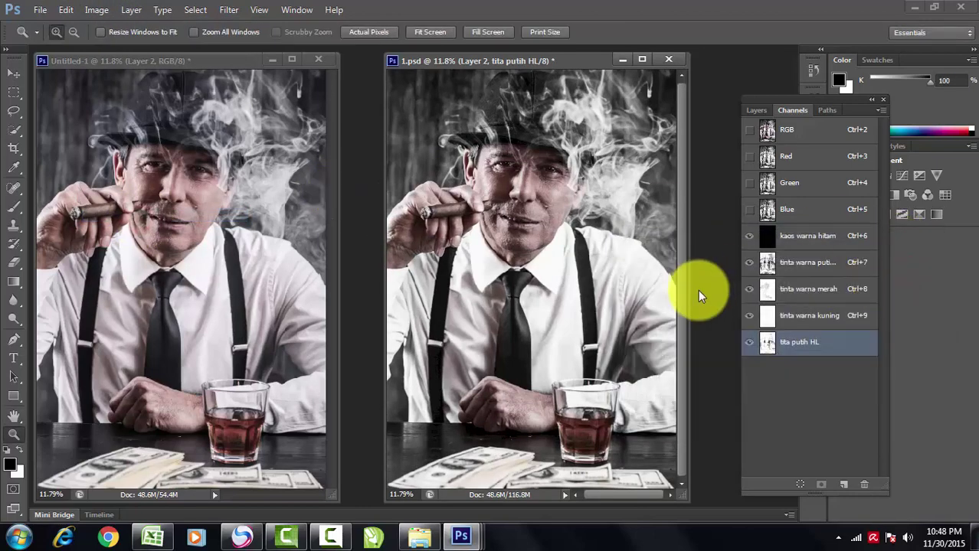